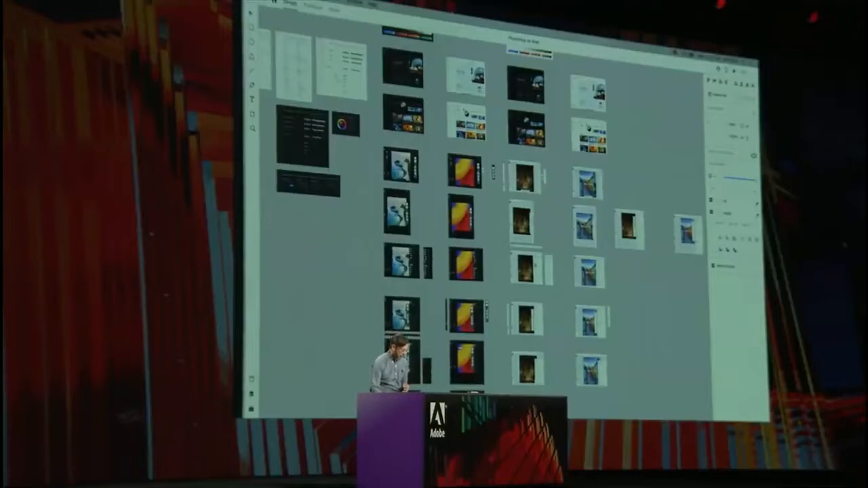
- Inspect the Group Child 1 row in the Layers panel mockup and review the document's saved color assets
{"action": "scroll", "coordinate": [526, 272], "scroll_direction": "up", "scroll_amount": 10}
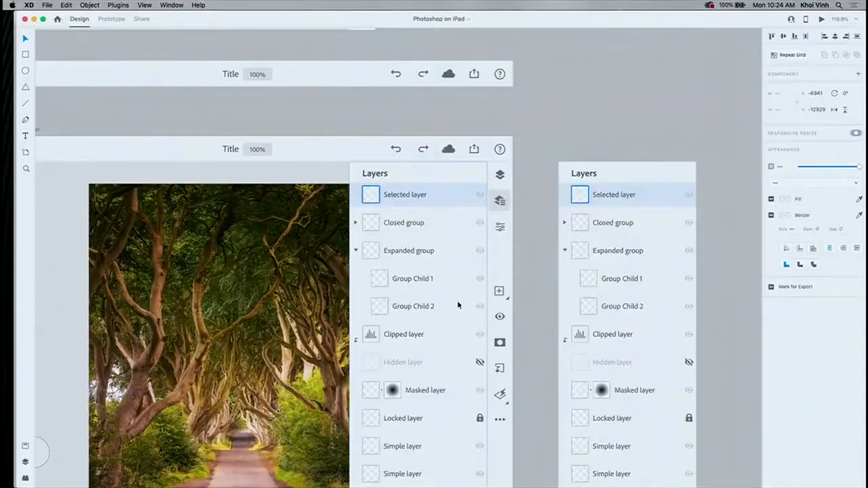
{"action": "left_click", "coordinate": [413, 281]}
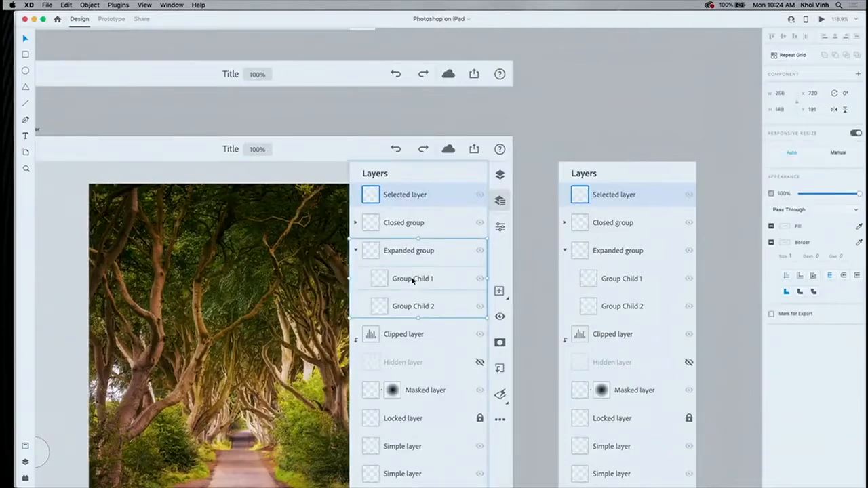
{"action": "left_click", "coordinate": [413, 281]}
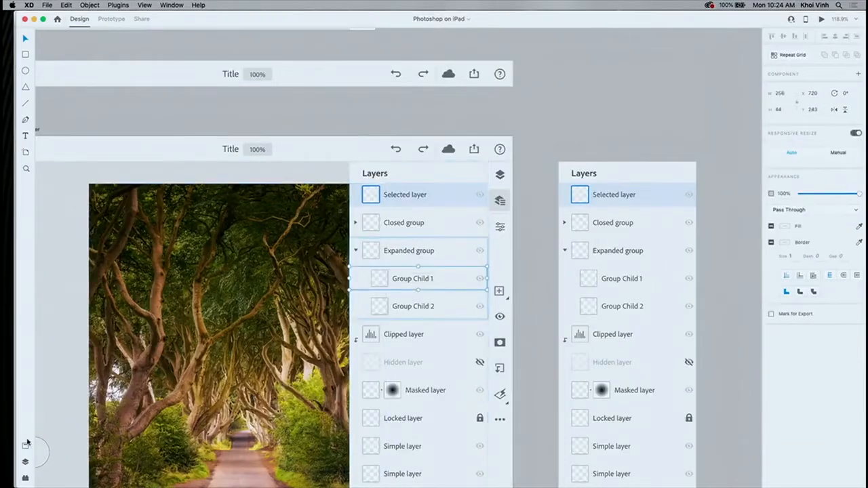
{"action": "left_click", "coordinate": [25, 446]}
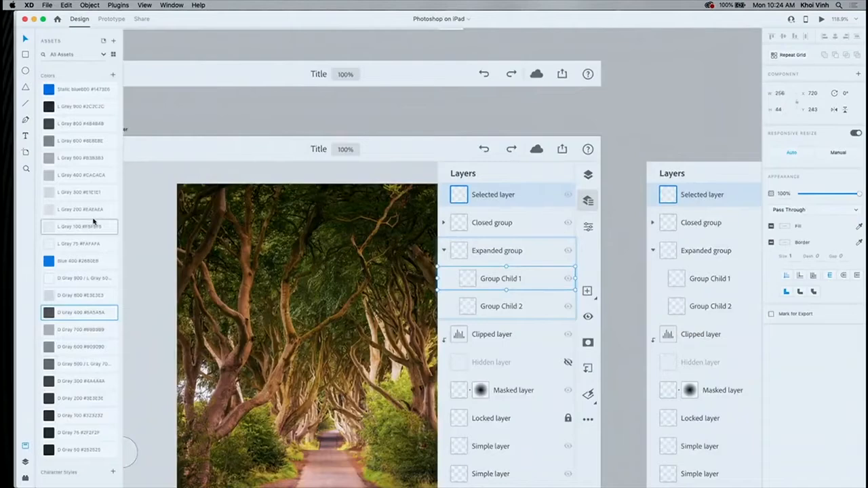
{"action": "scroll", "coordinate": [94, 222], "scroll_direction": "down", "scroll_amount": 5}
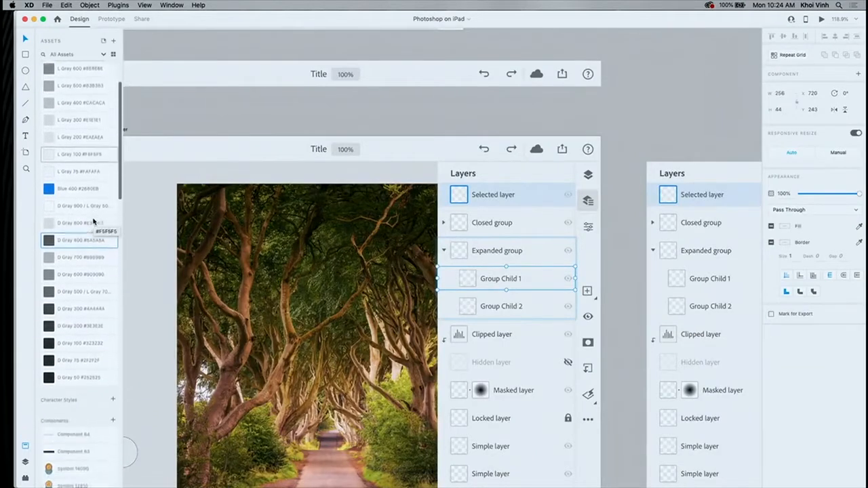
{"action": "scroll", "coordinate": [93, 222], "scroll_direction": "up", "scroll_amount": 5}
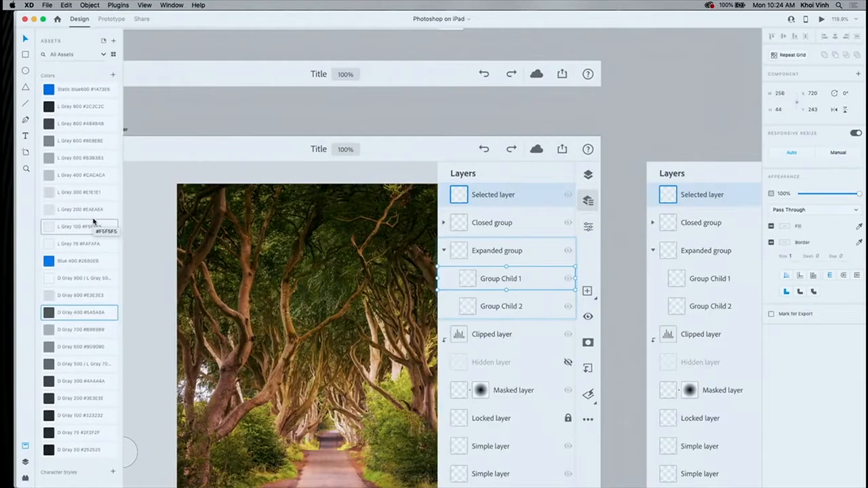
- Switch to the Base Project document and bring the master-dimmer artboard beside the light-controls screens into close view
{"action": "left_click", "coordinate": [172, 5]}
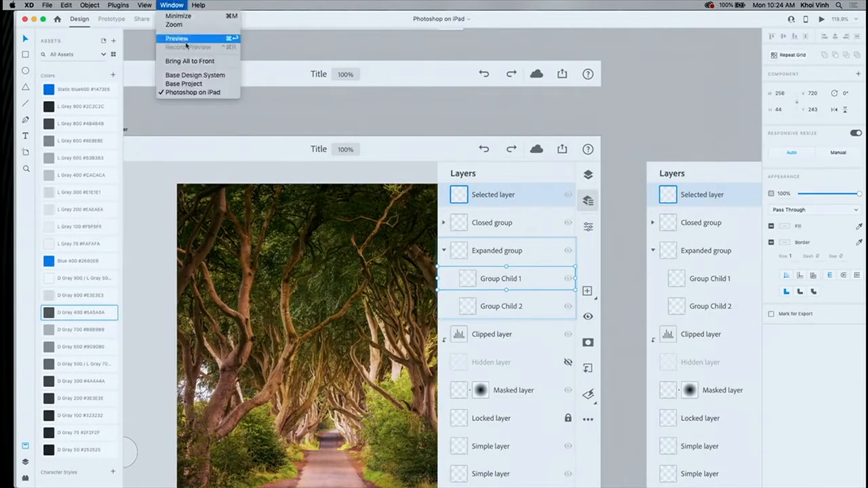
{"action": "left_click", "coordinate": [185, 84]}
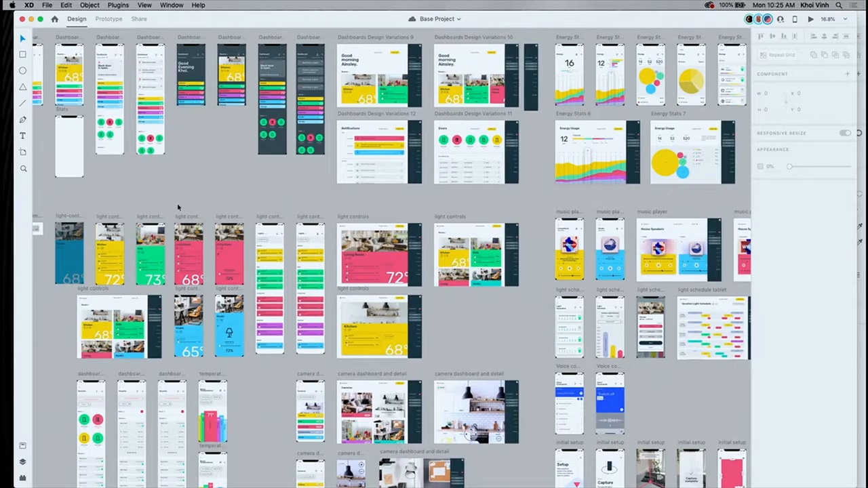
{"action": "scroll", "coordinate": [92, 250], "scroll_direction": "up", "scroll_amount": 10}
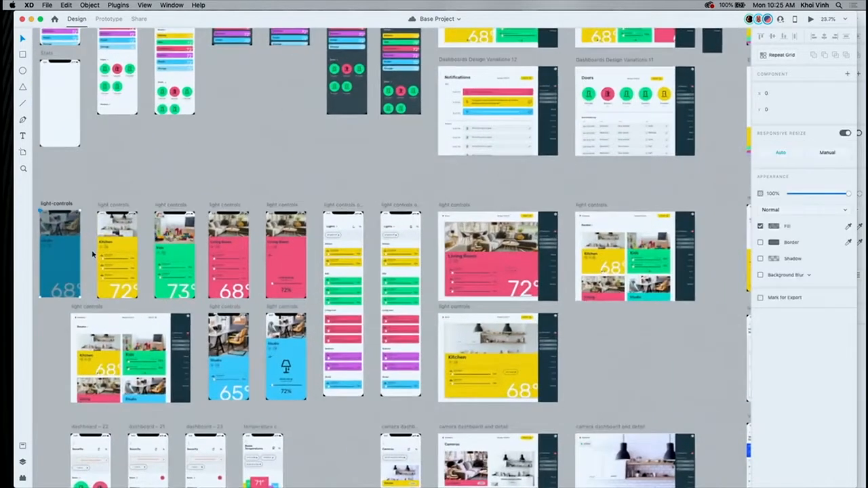
{"action": "scroll", "coordinate": [92, 252], "scroll_direction": "down", "scroll_amount": 10}
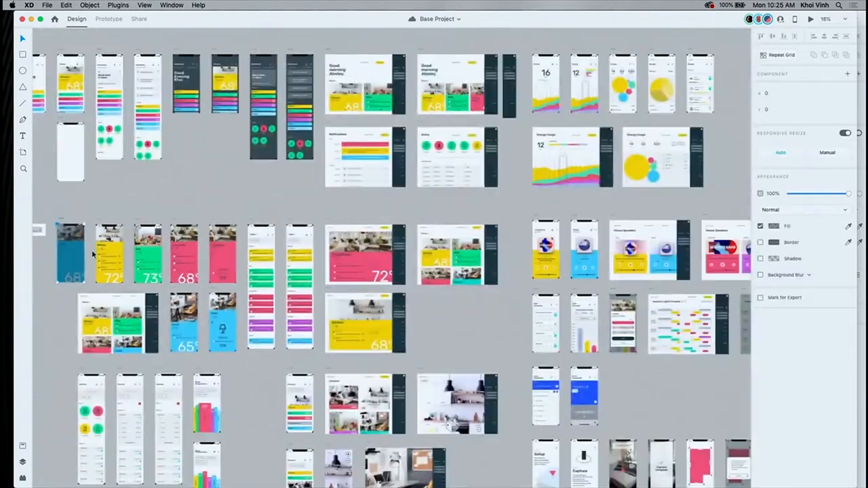
{"action": "scroll", "coordinate": [92, 252], "scroll_direction": "left", "scroll_amount": 2}
{"action": "scroll", "coordinate": [142, 215], "scroll_direction": "up", "scroll_amount": 3}
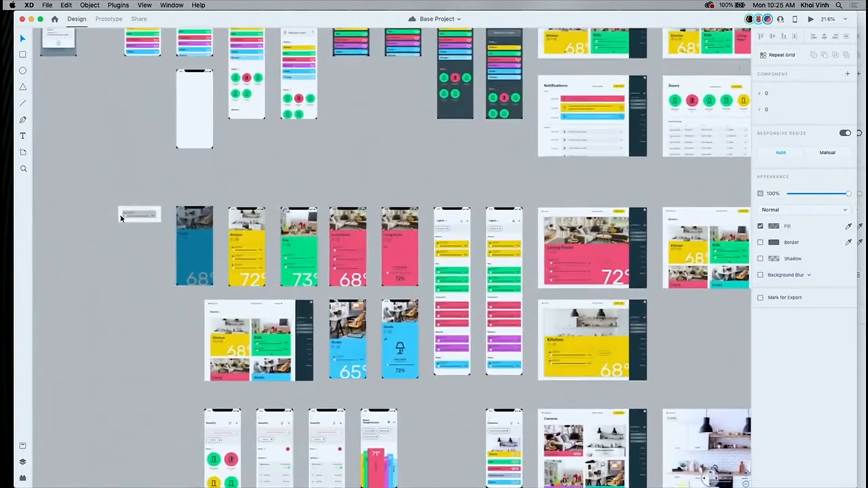
{"action": "scroll", "coordinate": [145, 212], "scroll_direction": "up", "scroll_amount": 6}
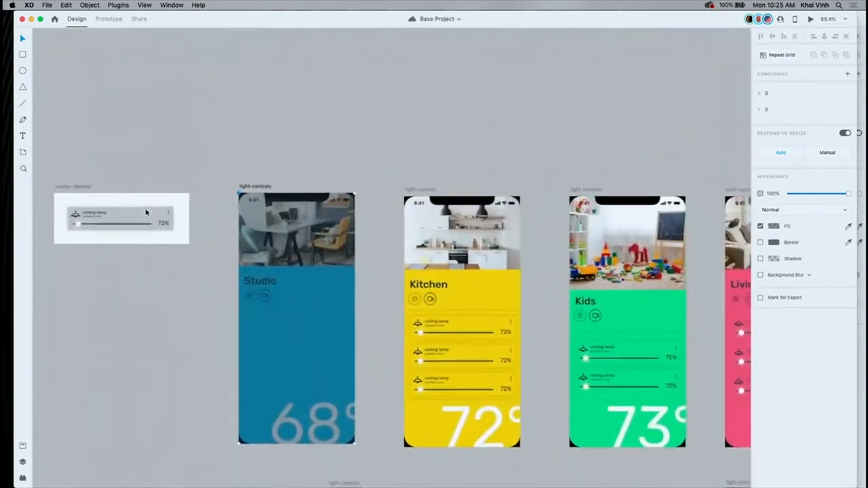
{"action": "scroll", "coordinate": [145, 213], "scroll_direction": "down", "scroll_amount": 3}
{"action": "scroll", "coordinate": [145, 213], "scroll_direction": "left", "scroll_amount": 1}
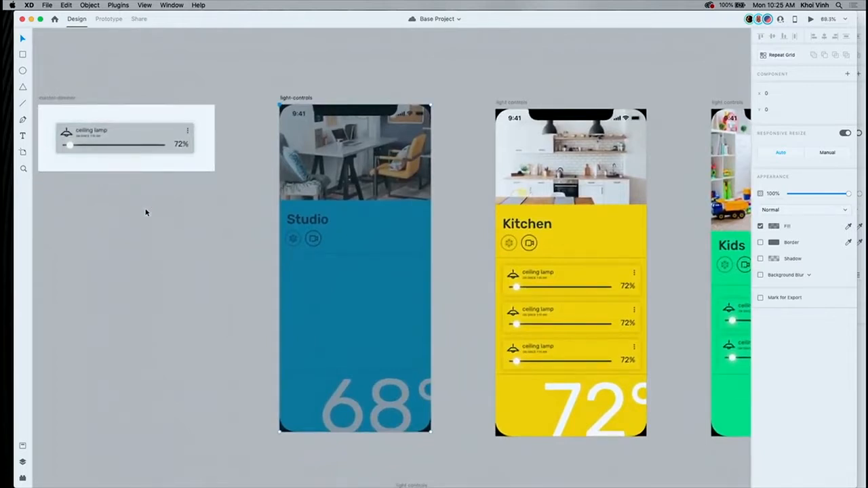
- Make the "ceiling lamp" label inside the master-dimmer component bold
{"action": "left_click", "coordinate": [125, 139]}
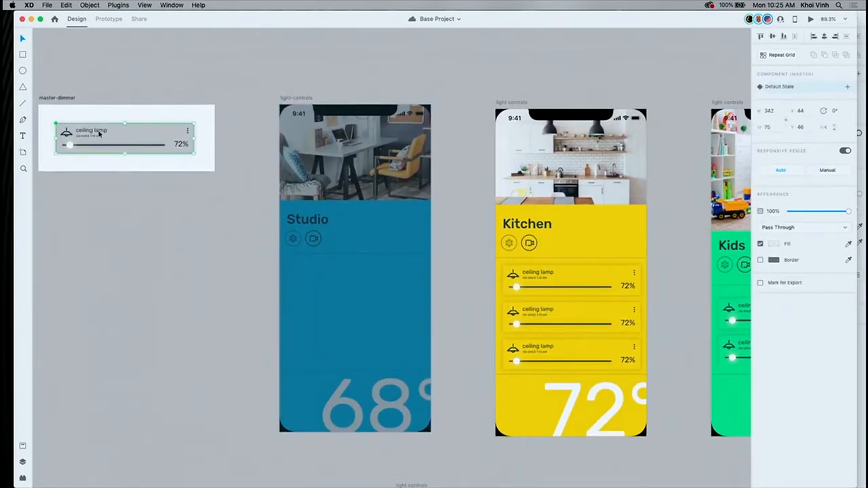
{"action": "double_click", "coordinate": [99, 133]}
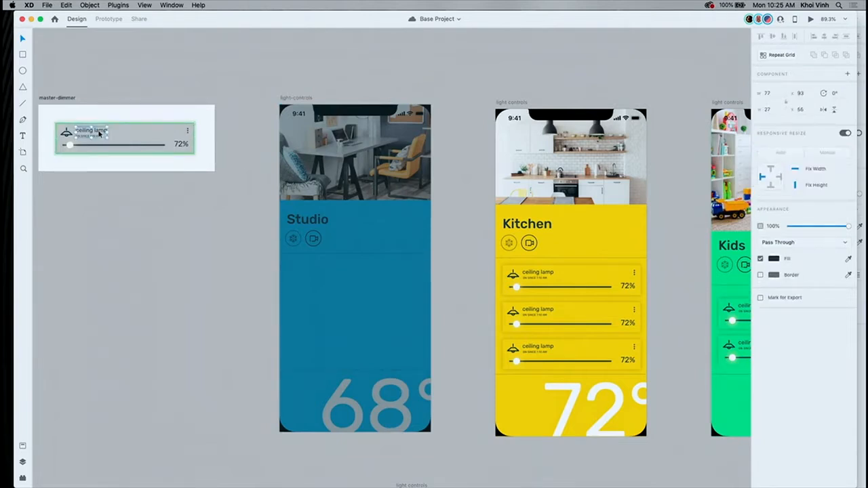
{"action": "double_click", "coordinate": [92, 133]}
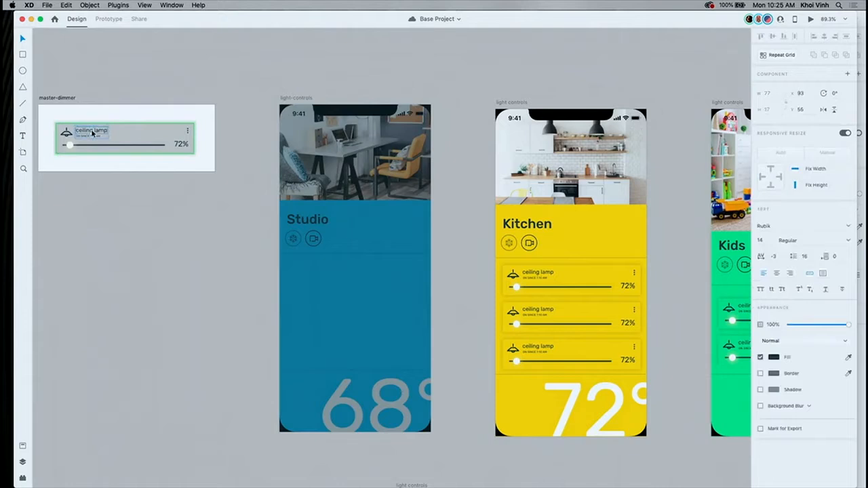
{"action": "key", "text": "super+b"}
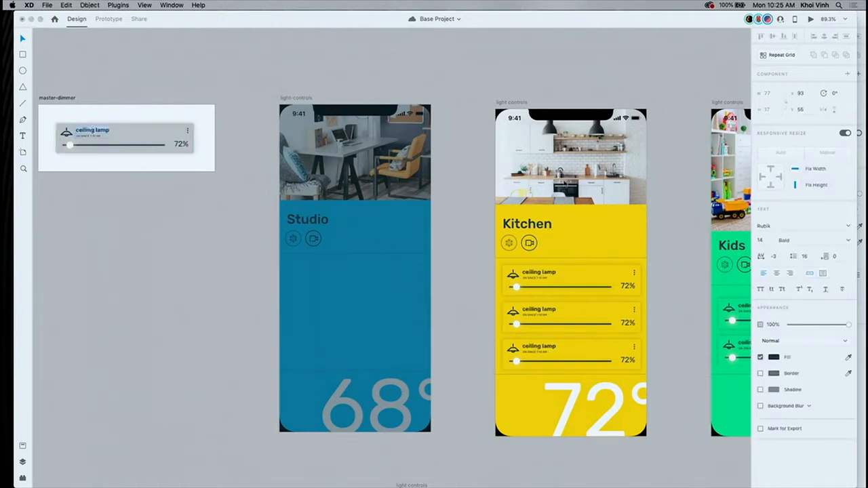
- Set the master component's "ceiling lamp" label fill to white (#FFFFFF) and check its instances on the room screens
{"action": "left_click", "coordinate": [774, 358]}
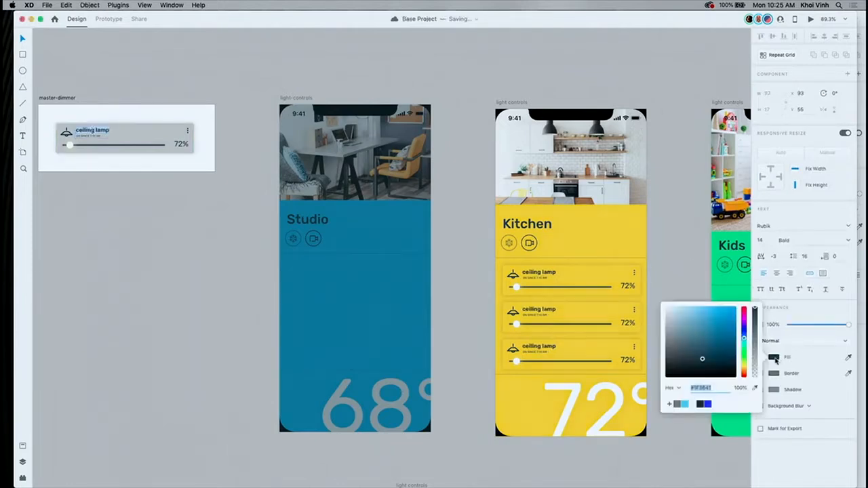
{"action": "left_click", "coordinate": [693, 406]}
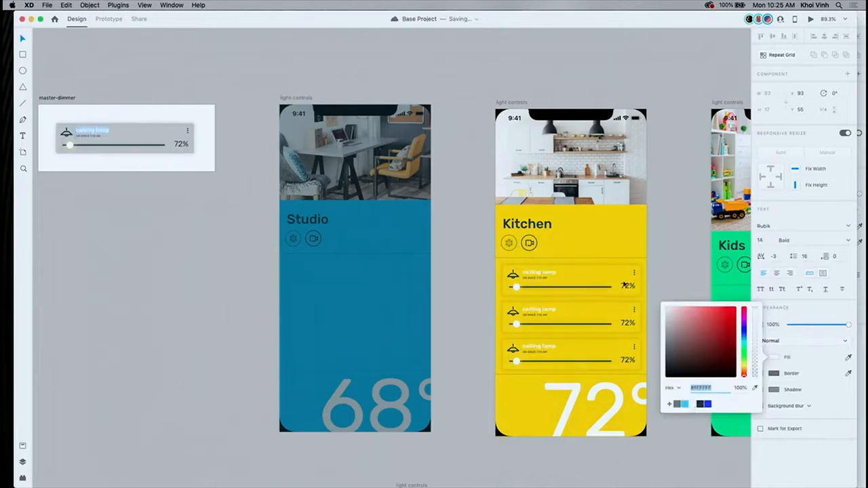
{"action": "key", "text": "Escape"}
{"action": "scroll", "coordinate": [668, 257], "scroll_direction": "right", "scroll_amount": 8}
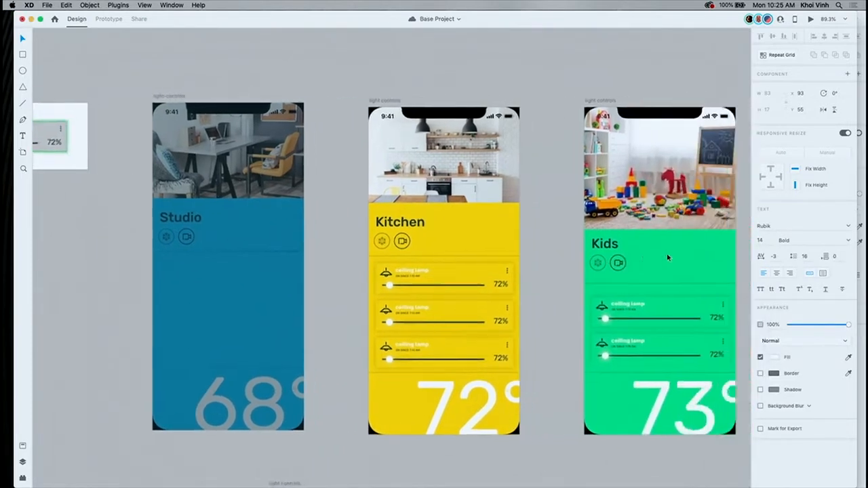
{"action": "scroll", "coordinate": [667, 254], "scroll_direction": "right", "scroll_amount": 10}
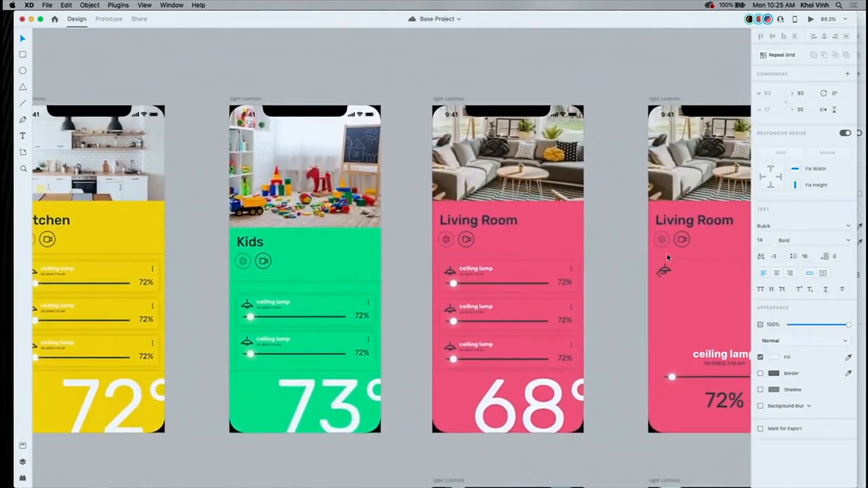
{"action": "scroll", "coordinate": [667, 256], "scroll_direction": "left", "scroll_amount": 15}
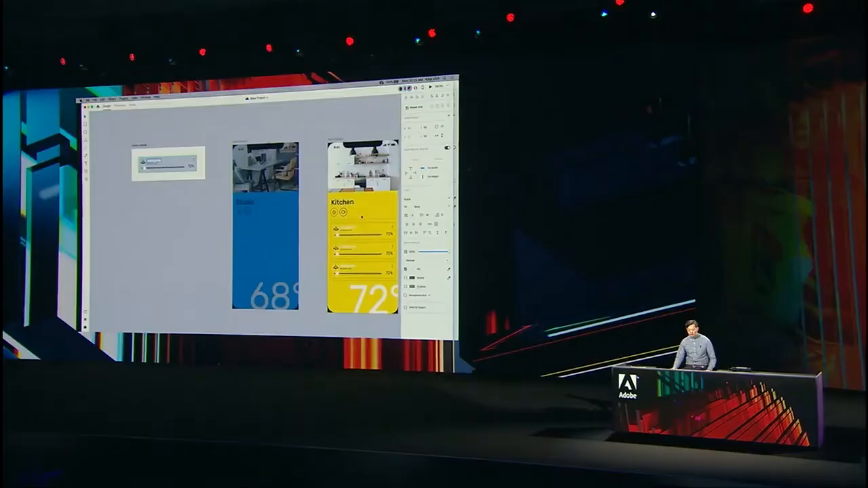
{"action": "scroll", "coordinate": [361, 217], "scroll_direction": "right", "scroll_amount": 2}
- Place an instance of the master dimmer component on the Studio light-controls artboard
{"action": "left_click", "coordinate": [204, 181]}
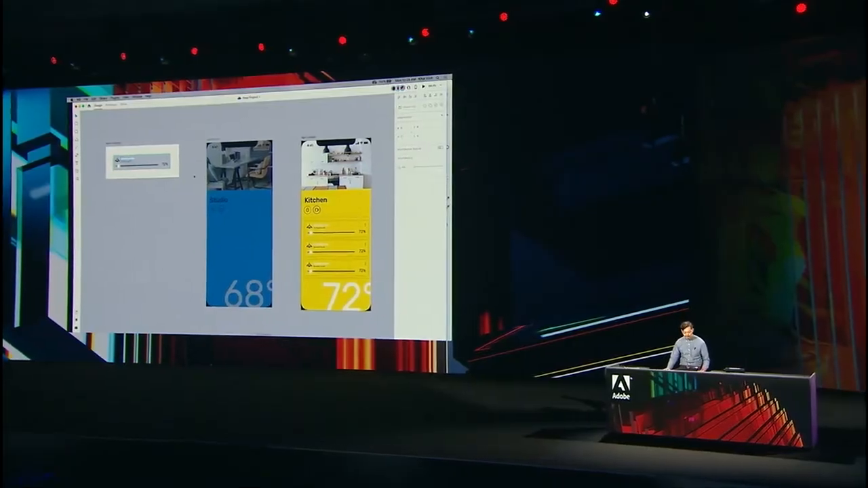
{"action": "left_click", "coordinate": [157, 158]}
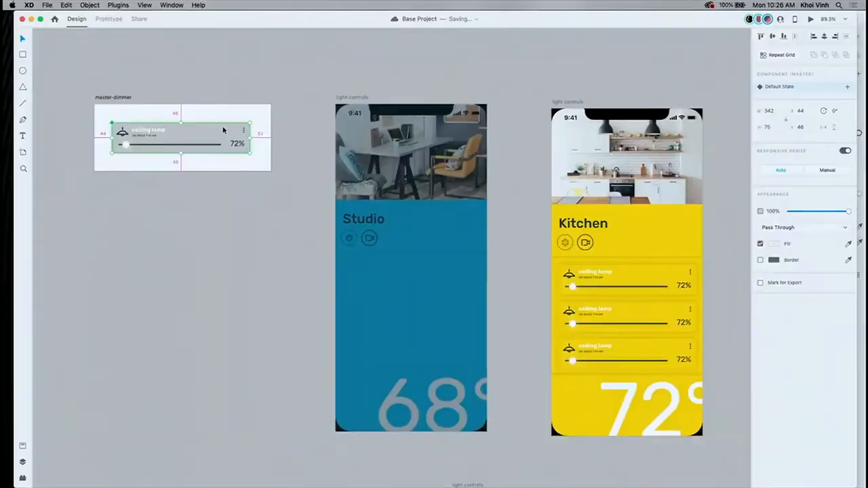
{"action": "left_click_drag", "start_coordinate": [231, 131], "coordinate": [468, 193]}
{"action": "left_click", "coordinate": [456, 182]}
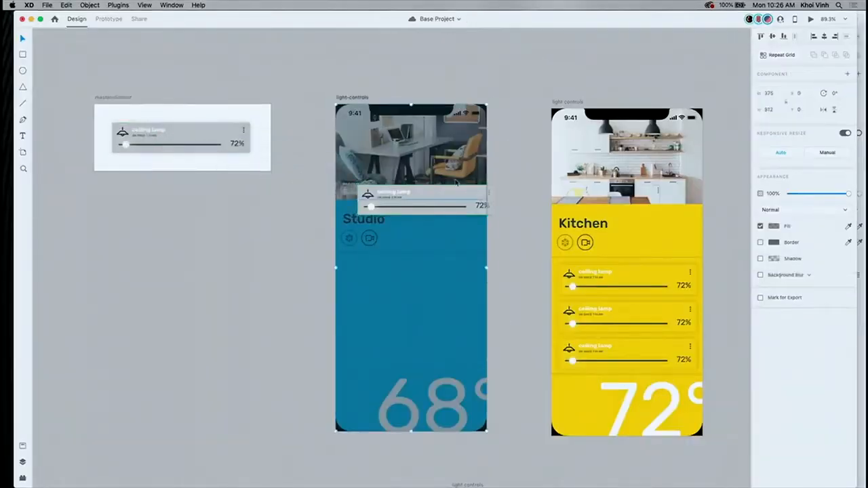
- Show the layout grids and fit the Studio dimmer instance to the guides at 306 × 412, X 33, Y 168
{"action": "key", "text": "super+shift+apostrophe"}
{"action": "left_click", "coordinate": [465, 195]}
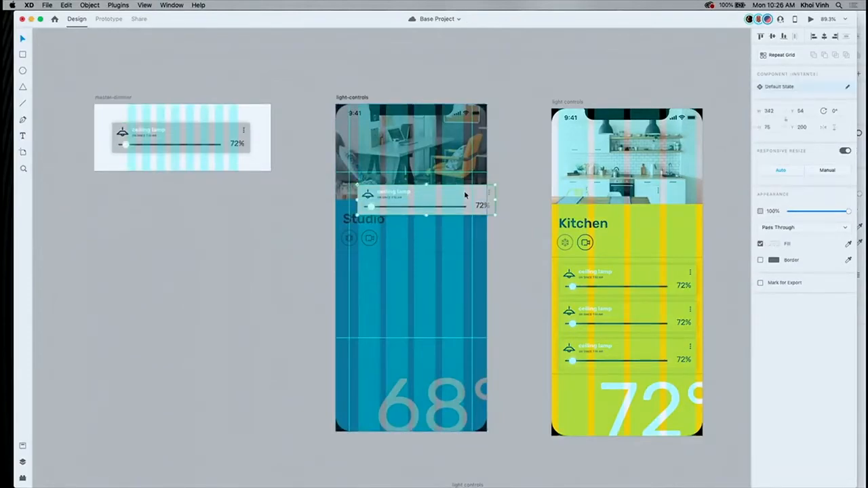
{"action": "left_click_drag", "start_coordinate": [472, 192], "coordinate": [470, 337]}
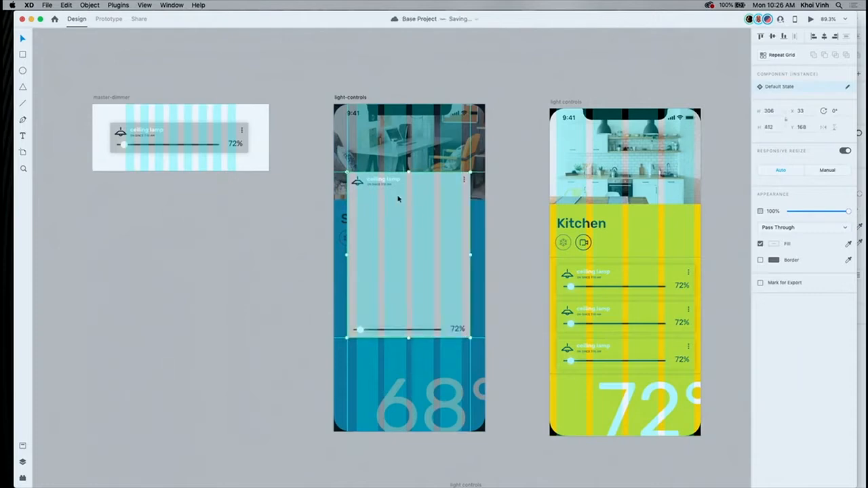
- Enlarge the ceiling lamp icon in the Studio dimmer instance and center it horizontally on the card
{"action": "scroll", "coordinate": [404, 190], "scroll_direction": "up", "scroll_amount": 5}
{"action": "double_click", "coordinate": [359, 185]}
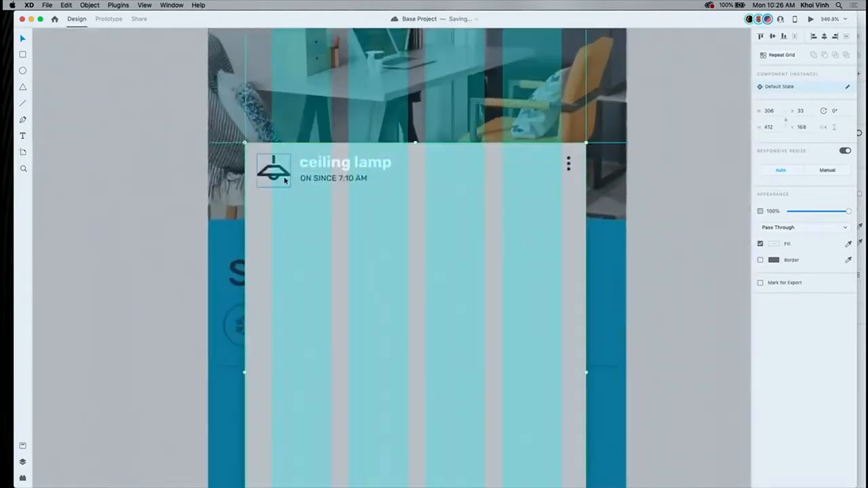
{"action": "key", "text": "Escape"}
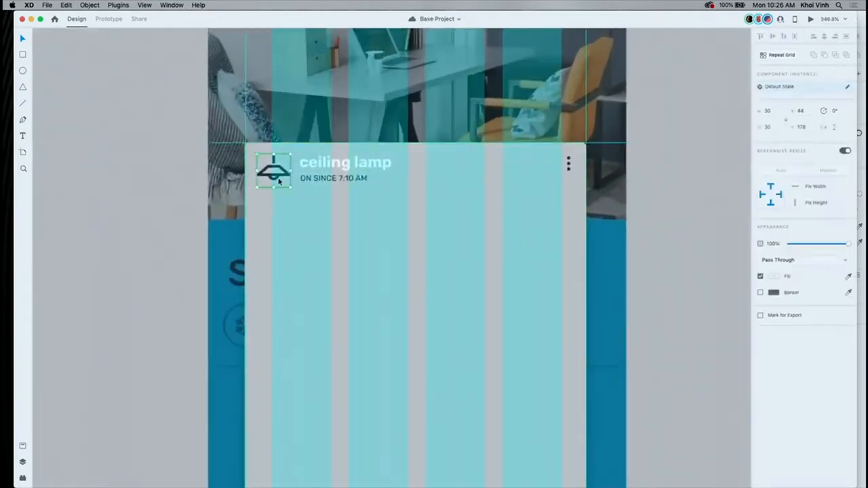
{"action": "left_click_drag", "start_coordinate": [278, 181], "coordinate": [488, 403]}
- Move the "ceiling lamp" text group leftward on the Studio card and align it with the first grid column's edge
{"action": "left_click_drag", "start_coordinate": [330, 161], "coordinate": [298, 163]}
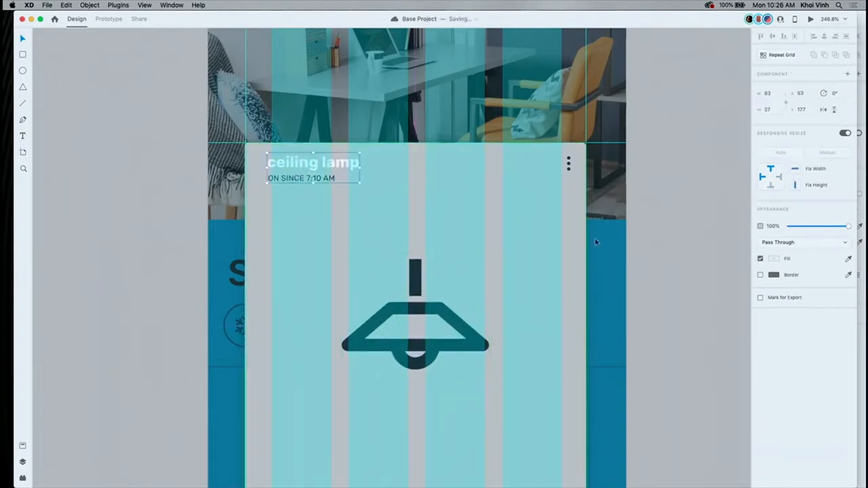
{"action": "key", "text": "Right"}
{"action": "key", "text": "Right"}
{"action": "key", "text": "Right"}
- Fill the Studio dimmer card's background with the saved bright blue swatch and hide the layout grids
{"action": "left_click", "coordinate": [570, 250]}
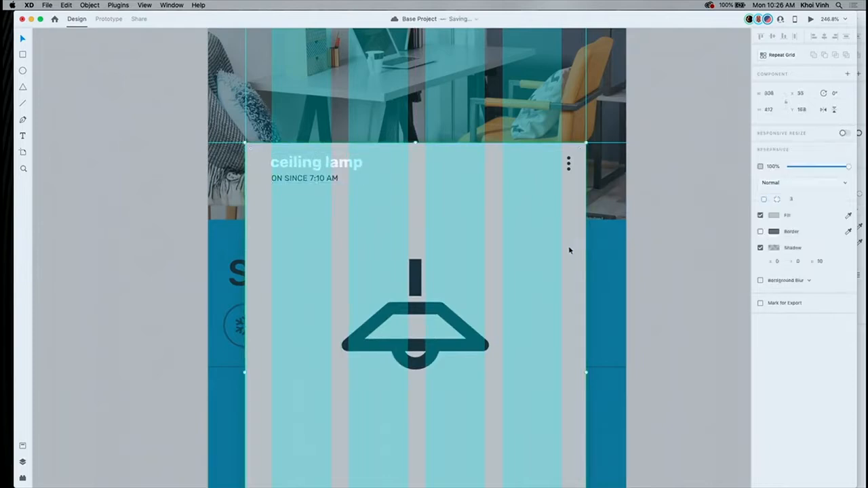
{"action": "left_click", "coordinate": [775, 216]}
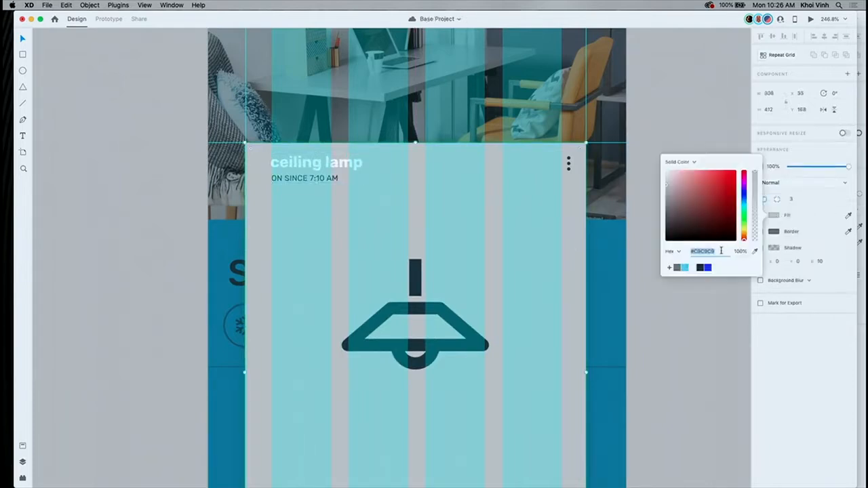
{"action": "left_click", "coordinate": [685, 268]}
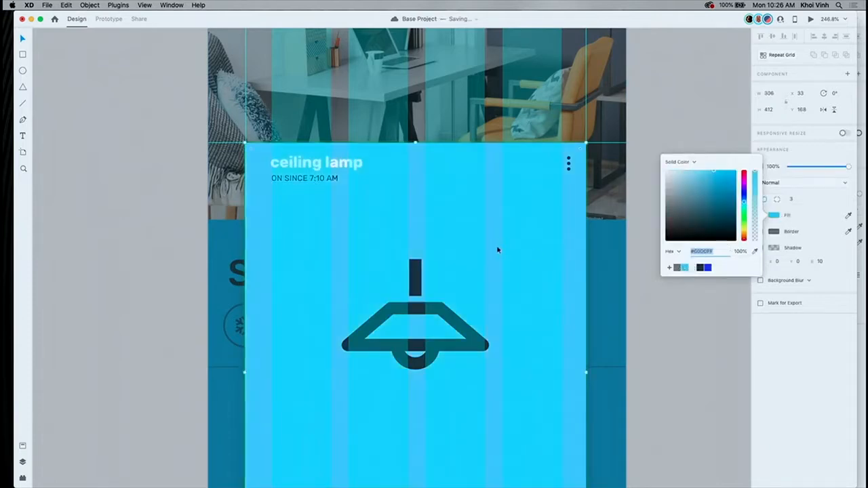
{"action": "scroll", "coordinate": [497, 250], "scroll_direction": "down", "scroll_amount": 5}
{"action": "scroll", "coordinate": [498, 250], "scroll_direction": "right", "scroll_amount": 3}
{"action": "scroll", "coordinate": [498, 250], "scroll_direction": "down", "scroll_amount": 2}
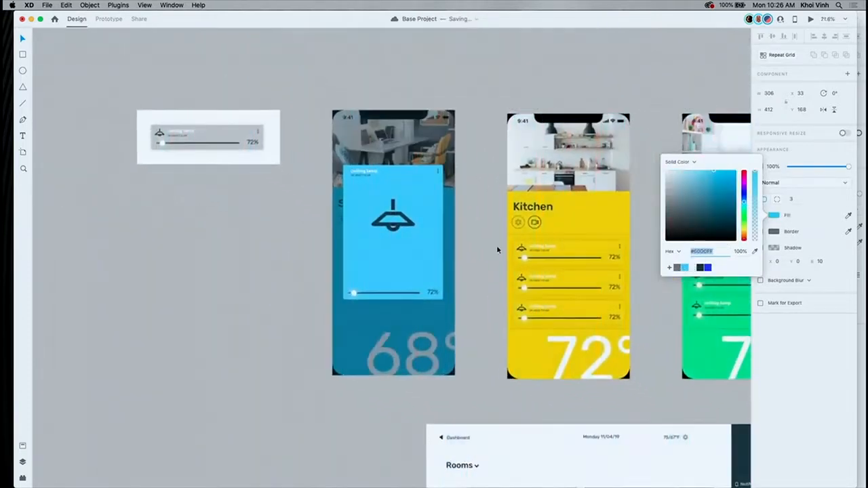
{"action": "key", "text": "shift+super+apostrophe"}
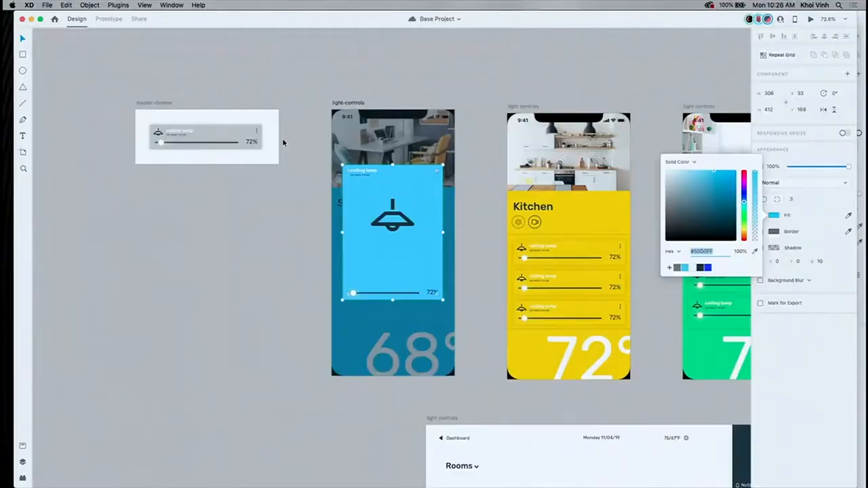
- Round the corners of the master dimmer's background to a radius of about 16
{"action": "scroll", "coordinate": [283, 139], "scroll_direction": "up", "scroll_amount": 5}
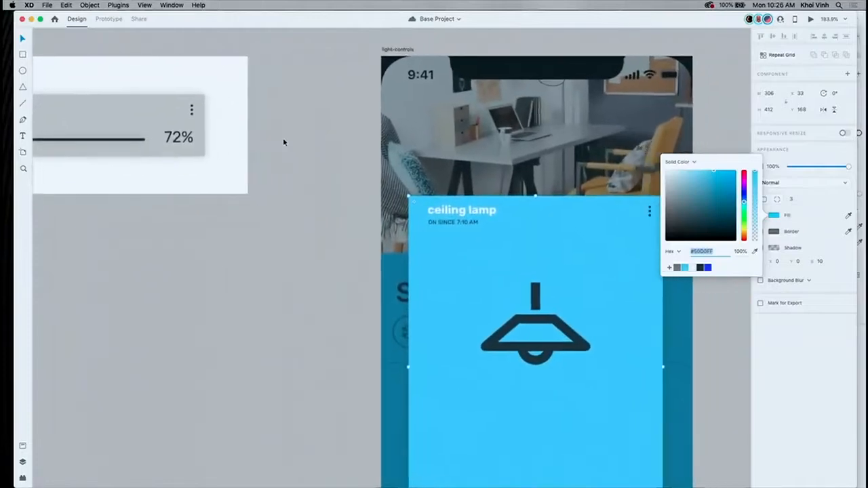
{"action": "scroll", "coordinate": [284, 141], "scroll_direction": "right", "scroll_amount": 2}
{"action": "left_click", "coordinate": [268, 110]}
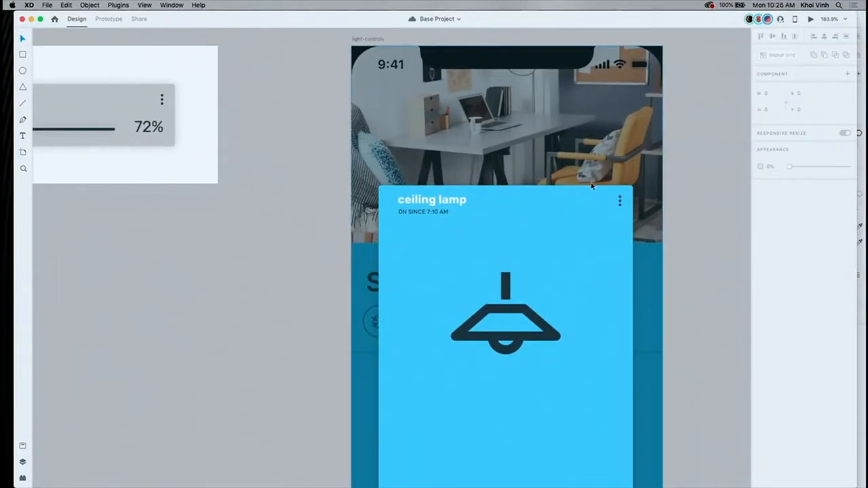
{"action": "left_click", "coordinate": [123, 99]}
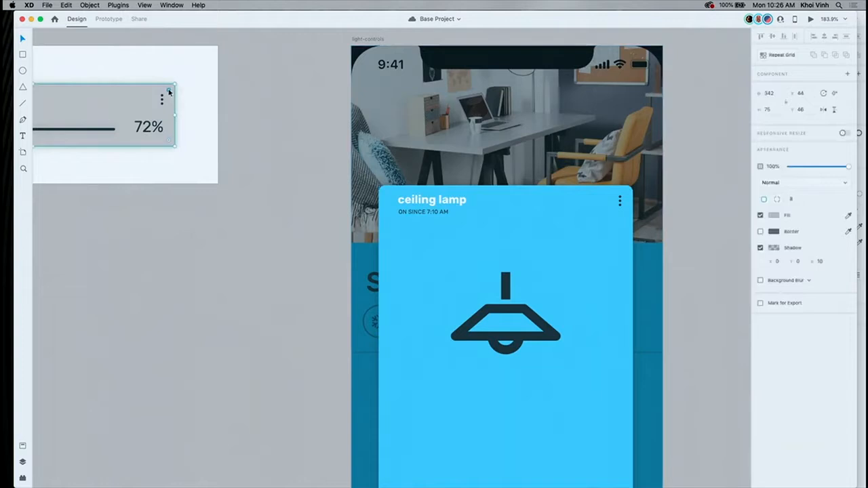
{"action": "mouse_move", "coordinate": [169, 91]}
{"action": "left_mouse_down"}
{"action": "mouse_move", "coordinate": [151, 106]}
{"action": "mouse_move", "coordinate": [162, 99]}
{"action": "left_mouse_up"}
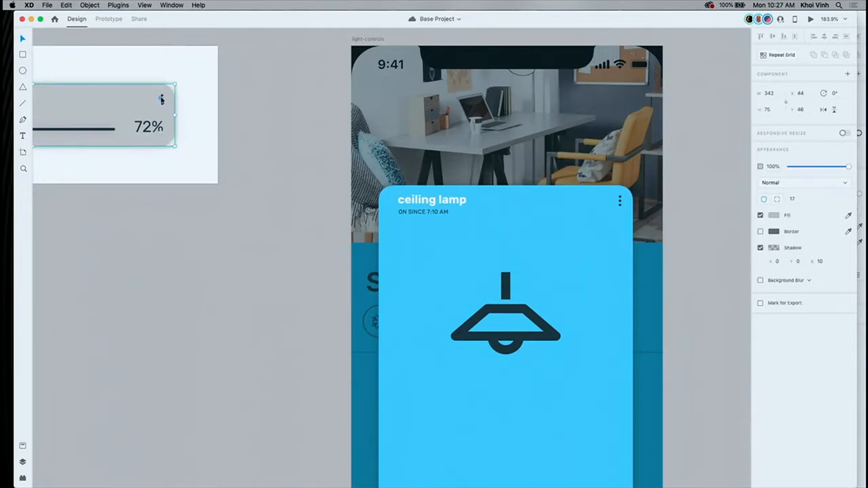
- Move the white slider knob in the master dimmer to about one third of the way along its track
{"action": "scroll", "coordinate": [162, 100], "scroll_direction": "down", "scroll_amount": 5}
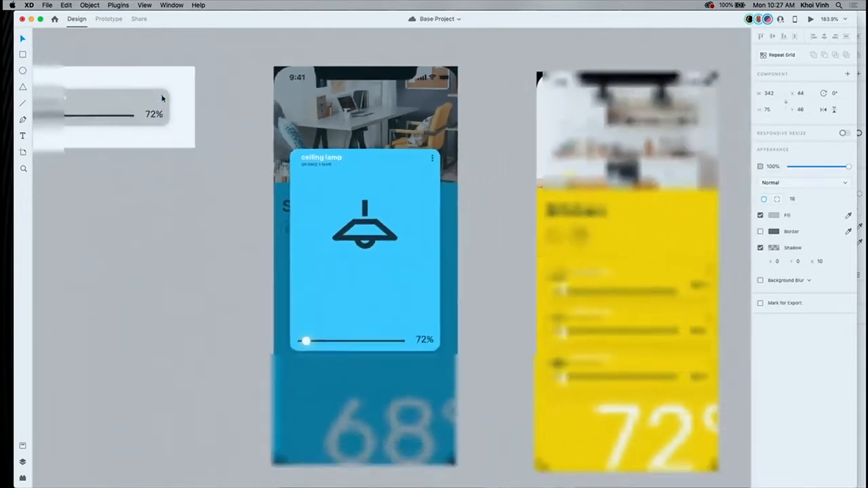
{"action": "left_click", "coordinate": [177, 98]}
{"action": "scroll", "coordinate": [177, 99], "scroll_direction": "left", "scroll_amount": 2}
{"action": "scroll", "coordinate": [176, 98], "scroll_direction": "left", "scroll_amount": 1}
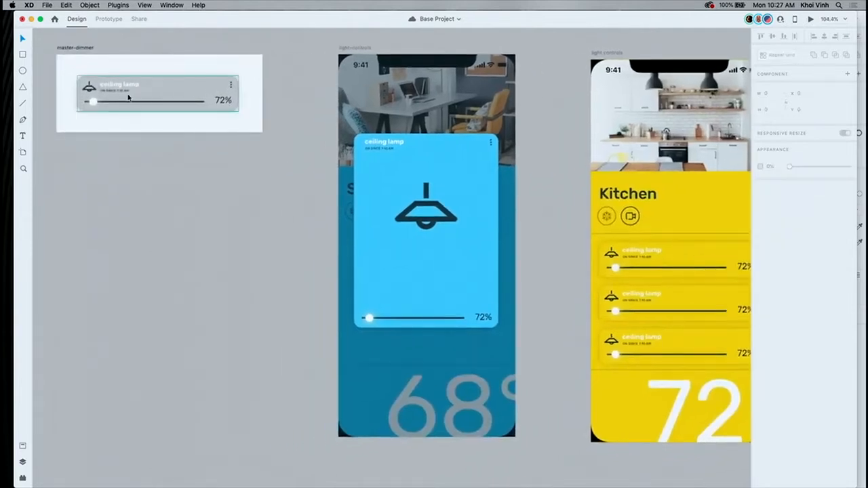
{"action": "left_click", "coordinate": [94, 103]}
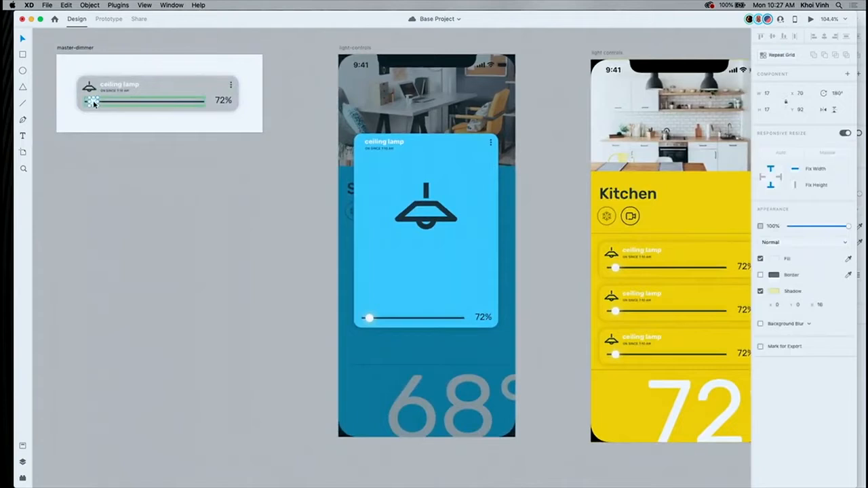
{"action": "left_click_drag", "start_coordinate": [93, 102], "coordinate": [129, 103]}
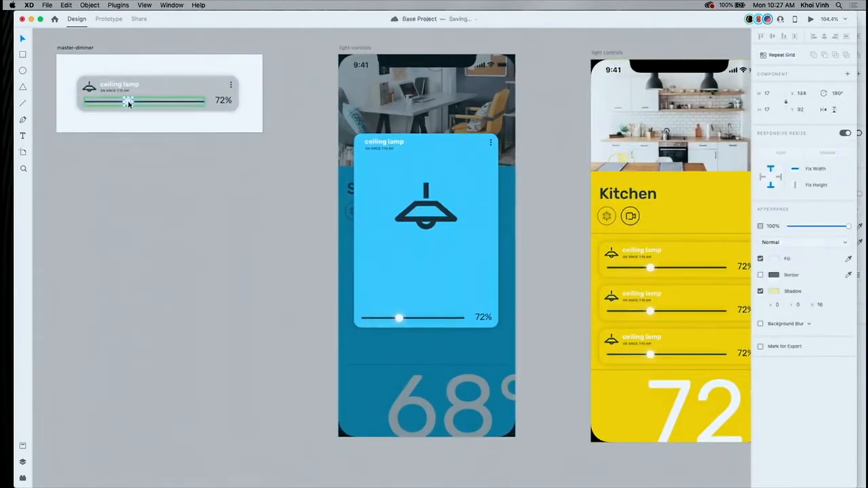
- Find the routines artboard among the project's screens and examine its schedule rows and toggles
{"action": "scroll", "coordinate": [129, 103], "scroll_direction": "down", "scroll_amount": 10}
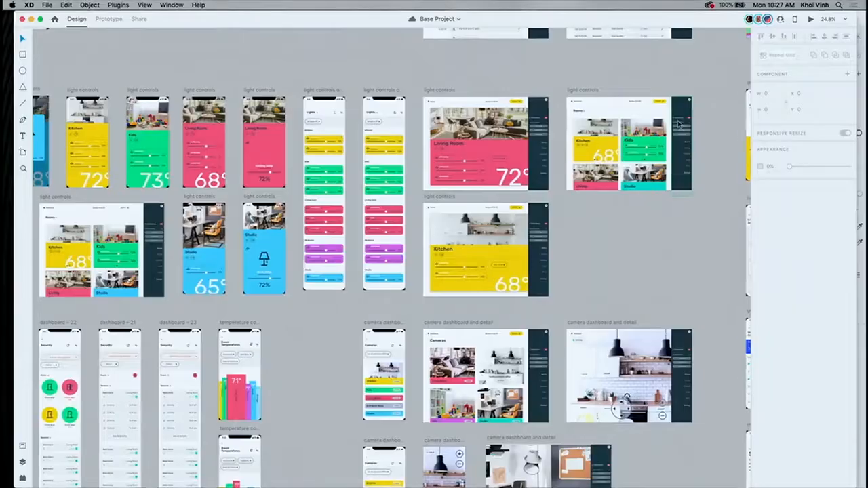
{"action": "scroll", "coordinate": [679, 124], "scroll_direction": "right", "scroll_amount": 10}
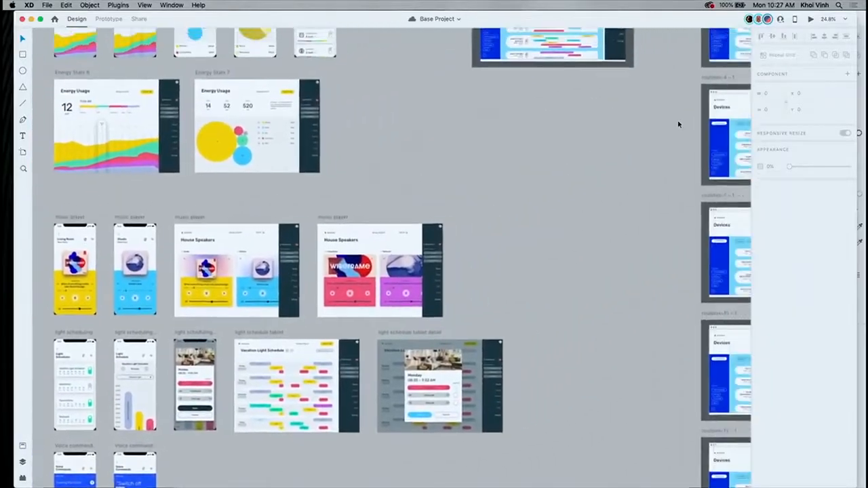
{"action": "scroll", "coordinate": [678, 124], "scroll_direction": "up", "scroll_amount": 5}
{"action": "scroll", "coordinate": [678, 124], "scroll_direction": "right", "scroll_amount": 3}
{"action": "key", "text": "super+3"}
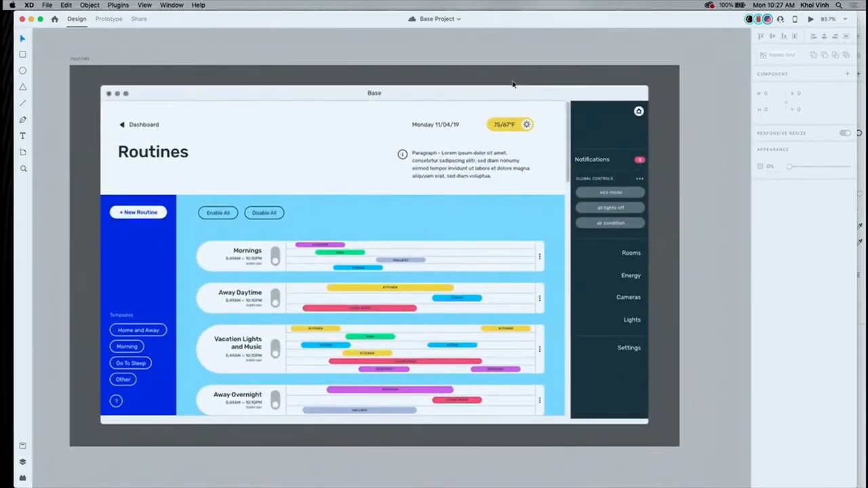
{"action": "scroll", "coordinate": [514, 85], "scroll_direction": "down", "scroll_amount": 1}
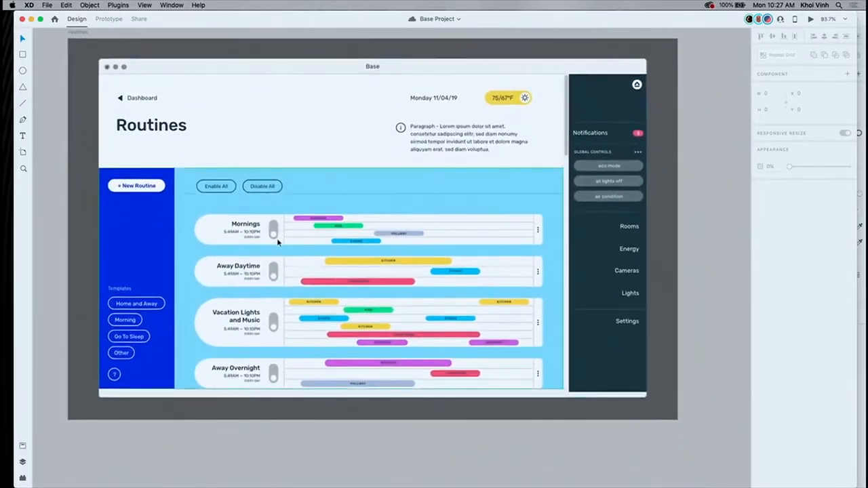
{"action": "left_click", "coordinate": [279, 292]}
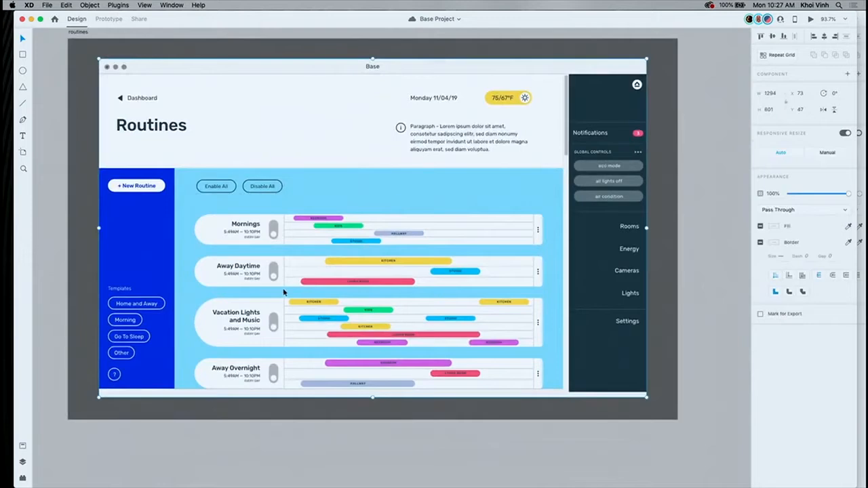
- Examine the Devices artboards that duplicate the routines screen for each toggle, notification and weather state
{"action": "scroll", "coordinate": [401, 275], "scroll_direction": "right", "scroll_amount": 15}
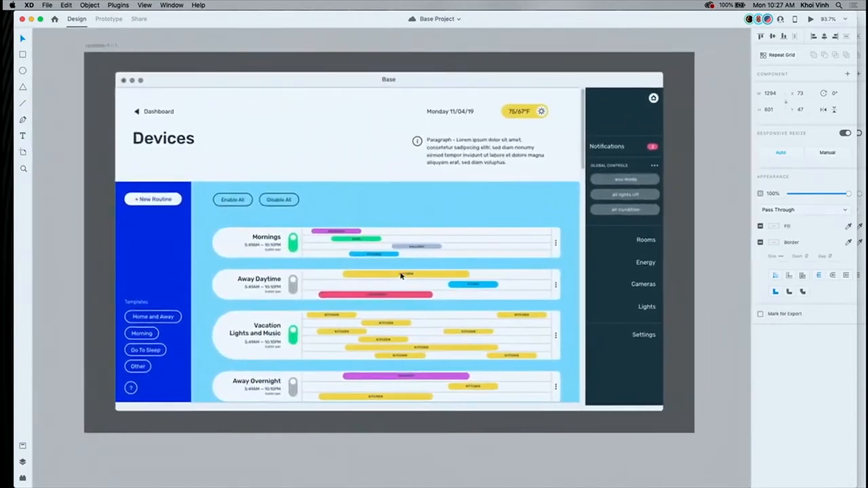
{"action": "scroll", "coordinate": [547, 238], "scroll_direction": "right", "scroll_amount": 12}
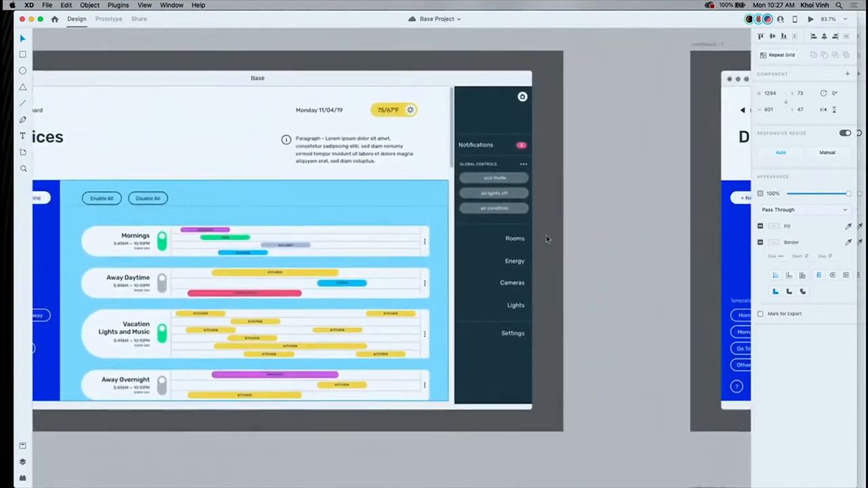
{"action": "scroll", "coordinate": [546, 238], "scroll_direction": "right", "scroll_amount": 6}
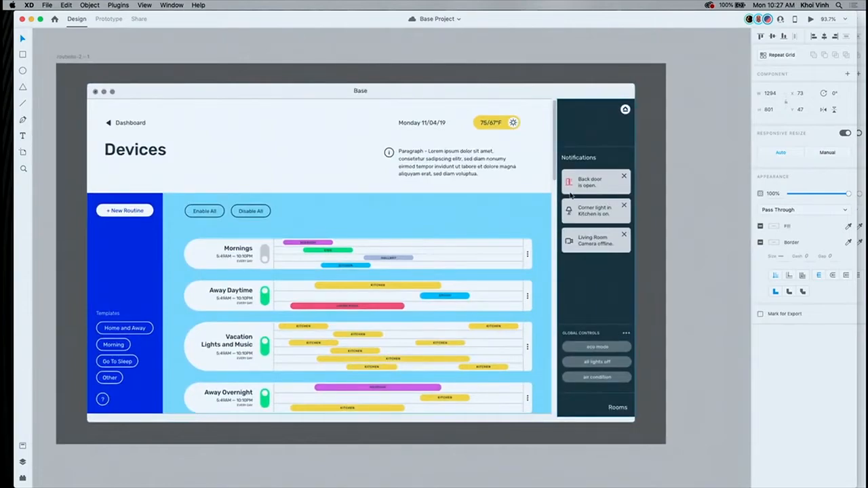
{"action": "scroll", "coordinate": [570, 196], "scroll_direction": "down", "scroll_amount": 10}
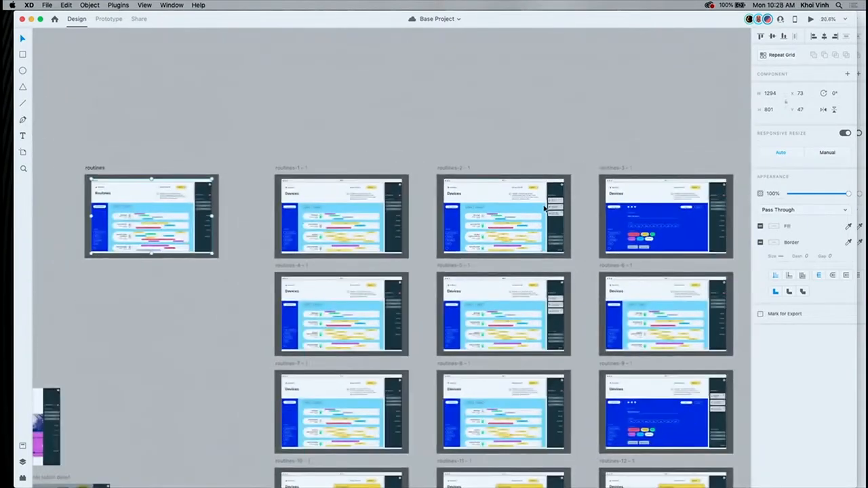
{"action": "scroll", "coordinate": [545, 209], "scroll_direction": "down", "scroll_amount": 5}
{"action": "scroll", "coordinate": [545, 209], "scroll_direction": "right", "scroll_amount": 3}
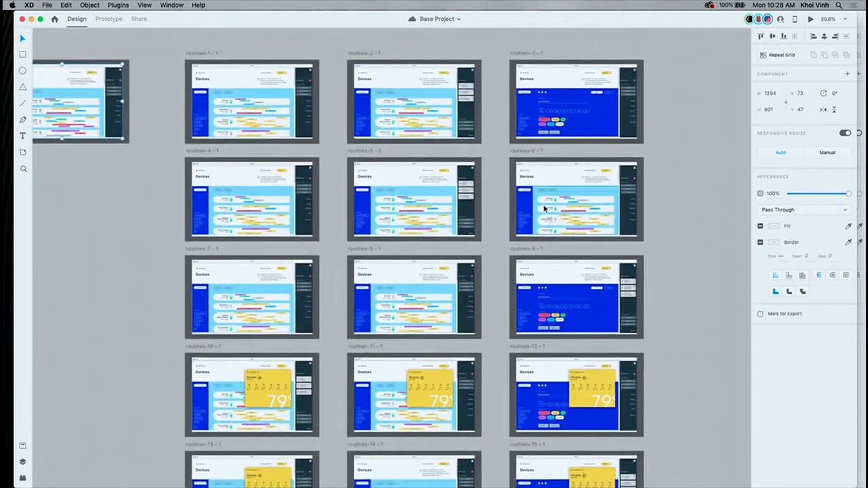
{"action": "scroll", "coordinate": [545, 209], "scroll_direction": "down", "scroll_amount": 2}
{"action": "scroll", "coordinate": [545, 209], "scroll_direction": "down", "scroll_amount": 5}
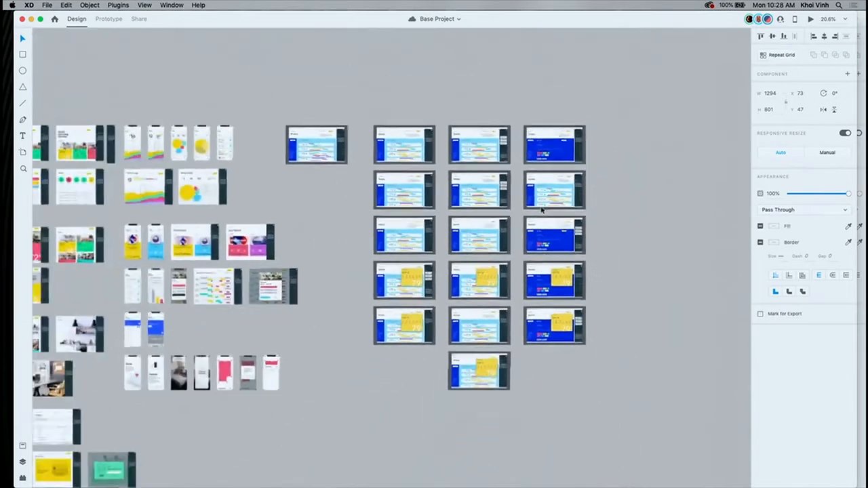
- Show the prototype connections and delete the whole grid of duplicate state artboards beside the routines artboard
{"action": "left_click", "coordinate": [364, 103]}
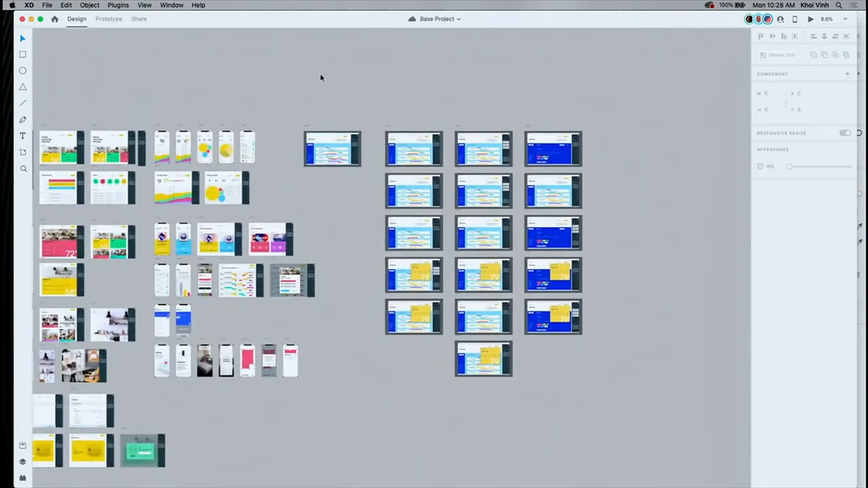
{"action": "left_click", "coordinate": [105, 19]}
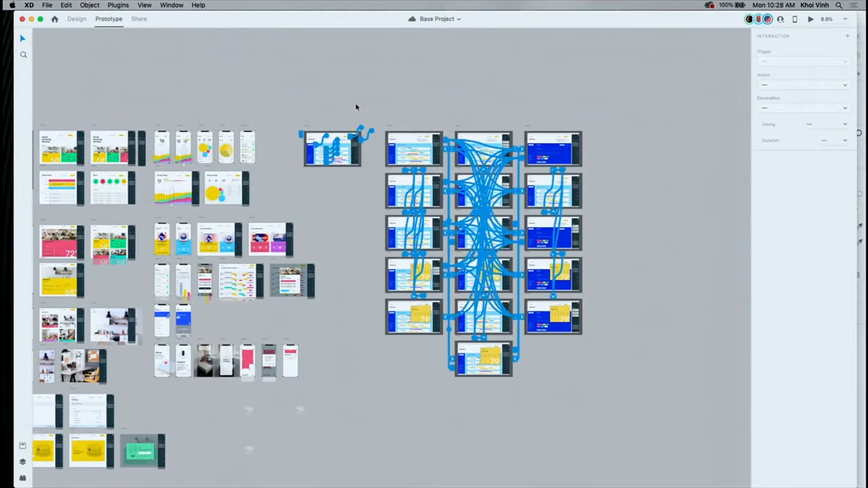
{"action": "left_click", "coordinate": [355, 106]}
{"action": "left_click_drag", "start_coordinate": [373, 108], "coordinate": [603, 404]}
{"action": "key", "text": "Delete"}
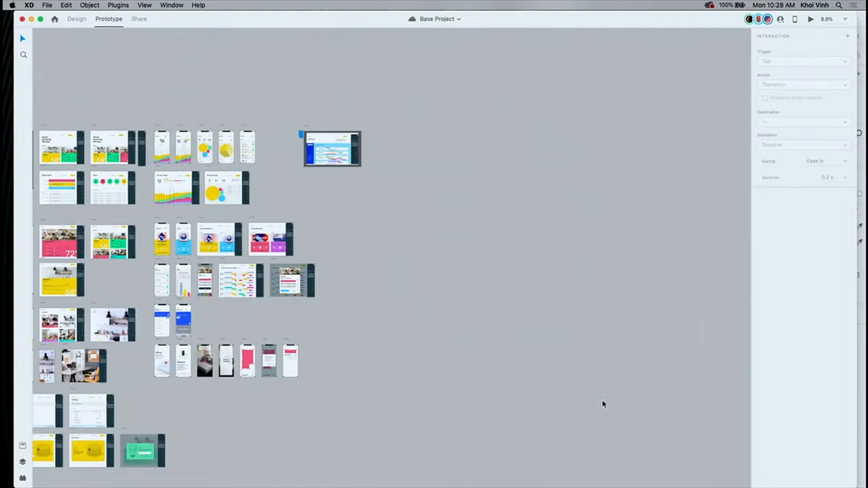
- Return to design mode and view the Mornings toggle's tap state on the routines artboard, ending on its Default State
{"action": "scroll", "coordinate": [315, 138], "scroll_direction": "up", "scroll_amount": 15}
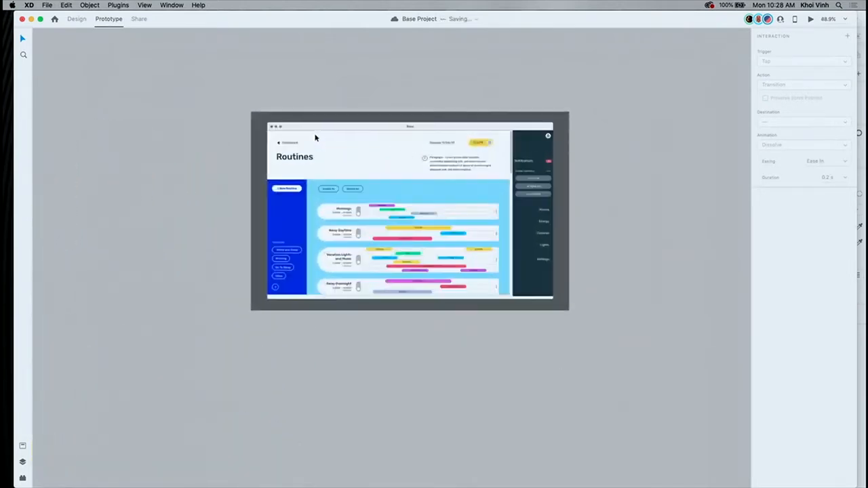
{"action": "scroll", "coordinate": [315, 137], "scroll_direction": "right", "scroll_amount": 3}
{"action": "scroll", "coordinate": [315, 137], "scroll_direction": "down", "scroll_amount": 1}
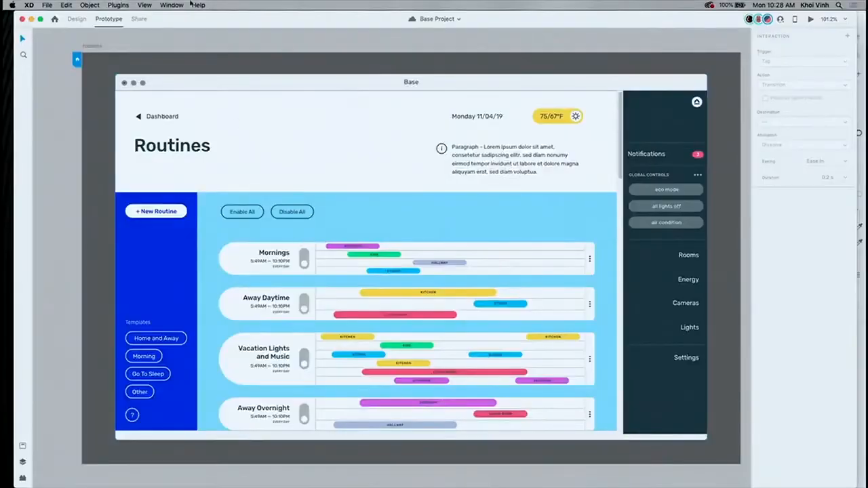
{"action": "left_click", "coordinate": [73, 19]}
{"action": "left_click", "coordinate": [304, 256]}
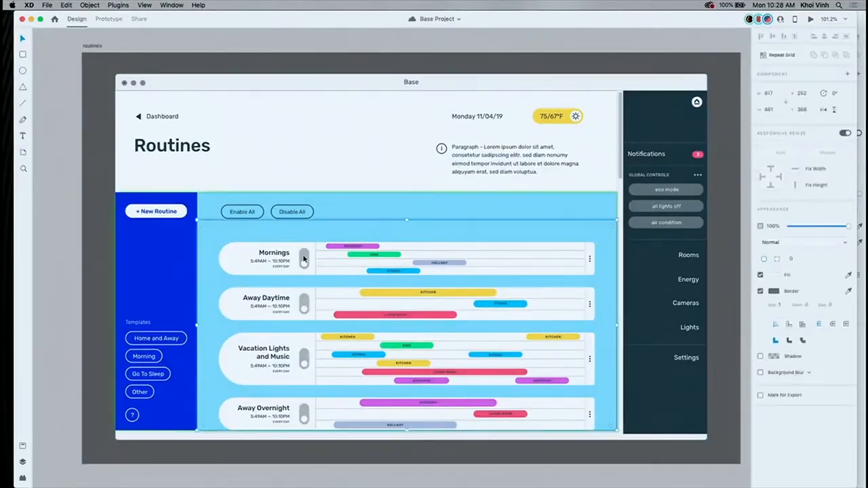
{"action": "double_click", "coordinate": [305, 259]}
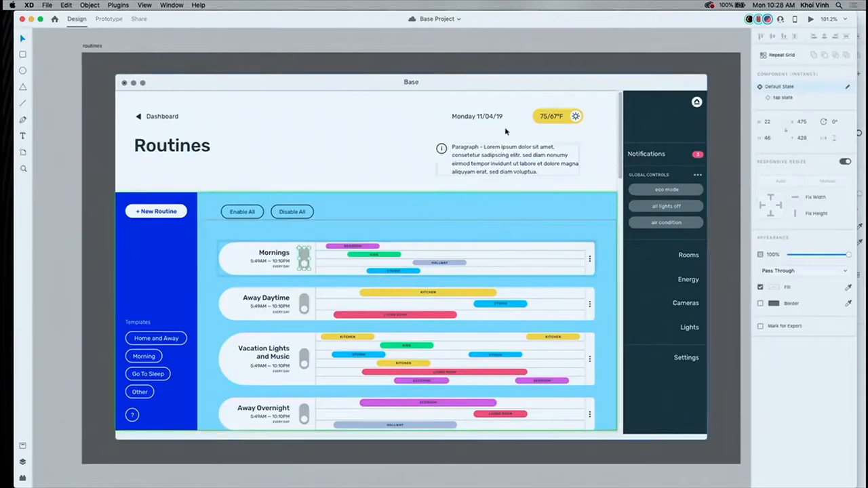
{"action": "left_click", "coordinate": [784, 98]}
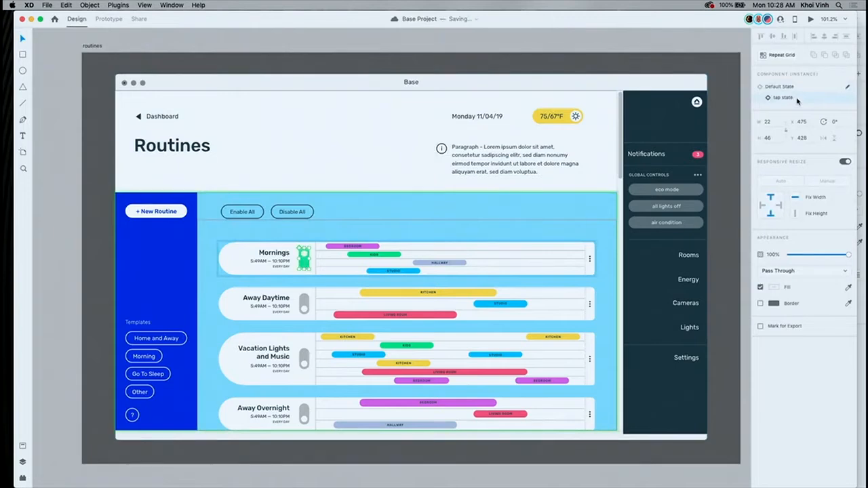
{"action": "left_click", "coordinate": [787, 86]}
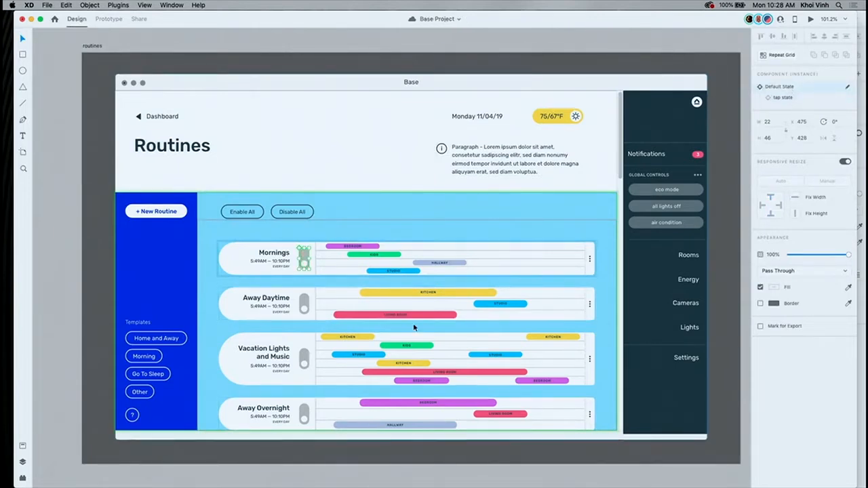
- View the Hover State of the yellow weather button component and set it back to its Default State
{"action": "left_click", "coordinate": [546, 116]}
{"action": "key", "text": "Escape"}
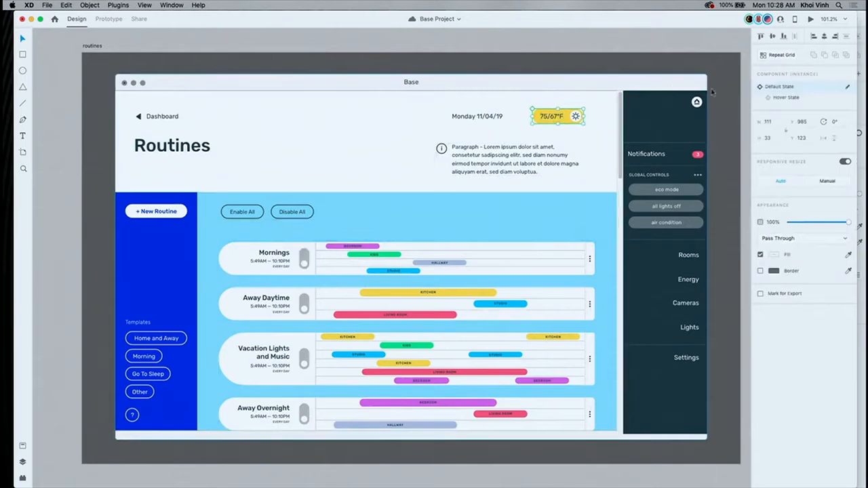
{"action": "left_click", "coordinate": [787, 98]}
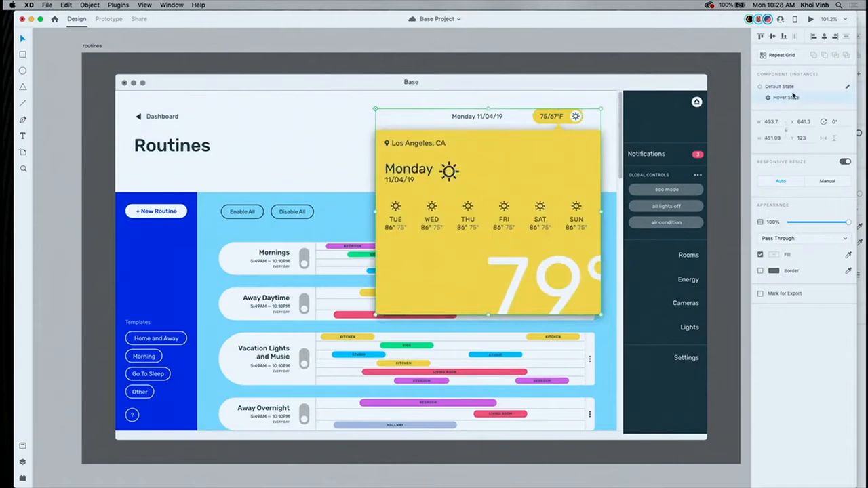
{"action": "left_click", "coordinate": [784, 87]}
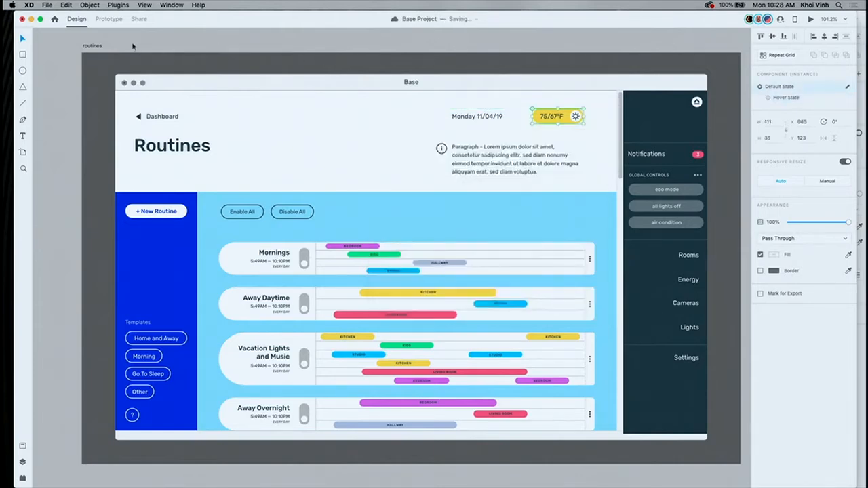
- Preview the routines artboard and test its toggles: Mornings and Away Overnight on, Vacation Lights and Music on and off again
{"action": "left_click", "coordinate": [90, 46]}
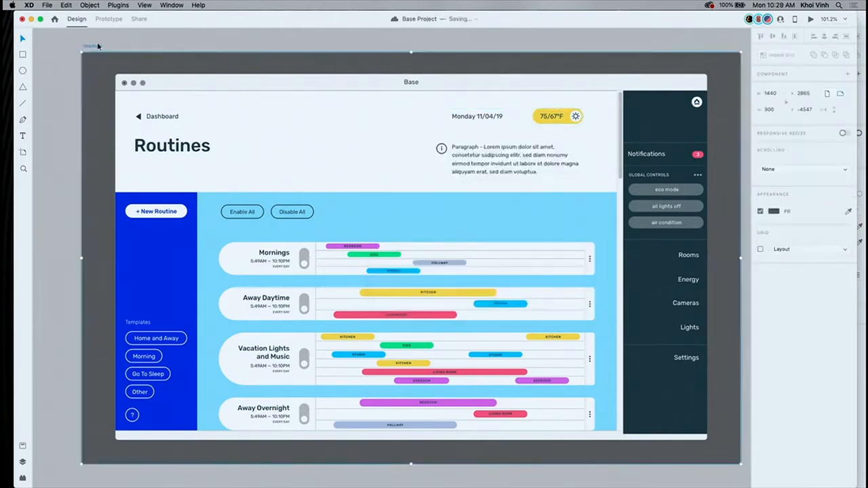
{"action": "left_click", "coordinate": [810, 20]}
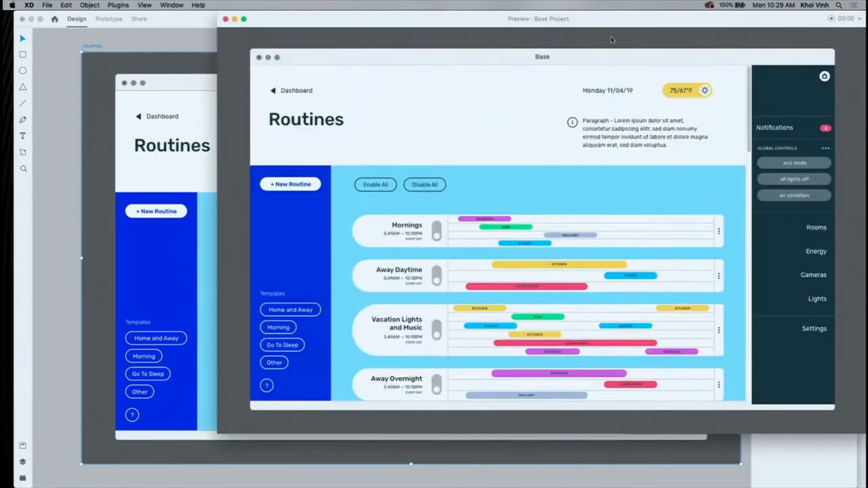
{"action": "left_click", "coordinate": [438, 231]}
{"action": "left_click", "coordinate": [437, 331]}
{"action": "left_click", "coordinate": [438, 384]}
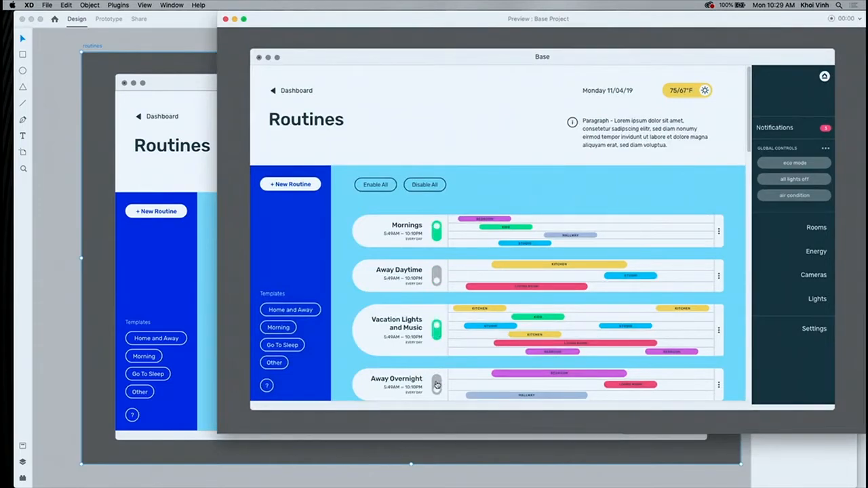
{"action": "left_click", "coordinate": [437, 332]}
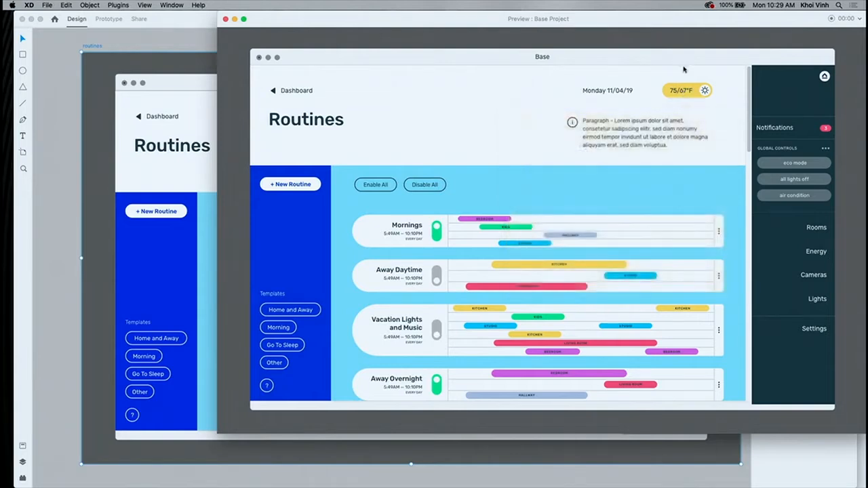
- Test the previewed routines screen by expanding its Notifications section and opening the New Routine form
{"action": "mouse_move", "coordinate": [682, 81]}
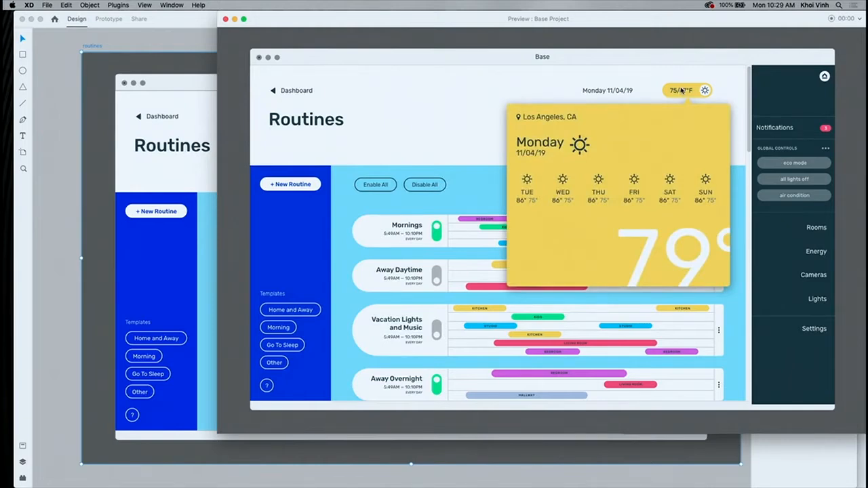
{"action": "left_click", "coordinate": [779, 130]}
{"action": "left_click", "coordinate": [779, 131]}
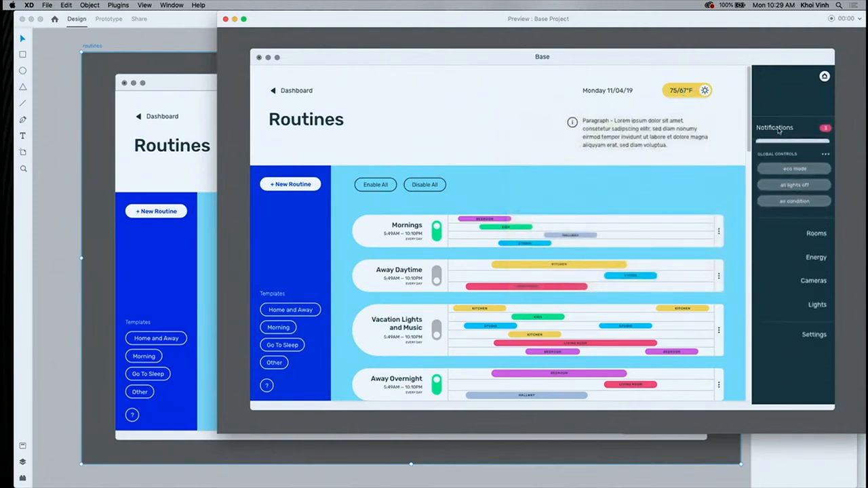
{"action": "left_click", "coordinate": [779, 130]}
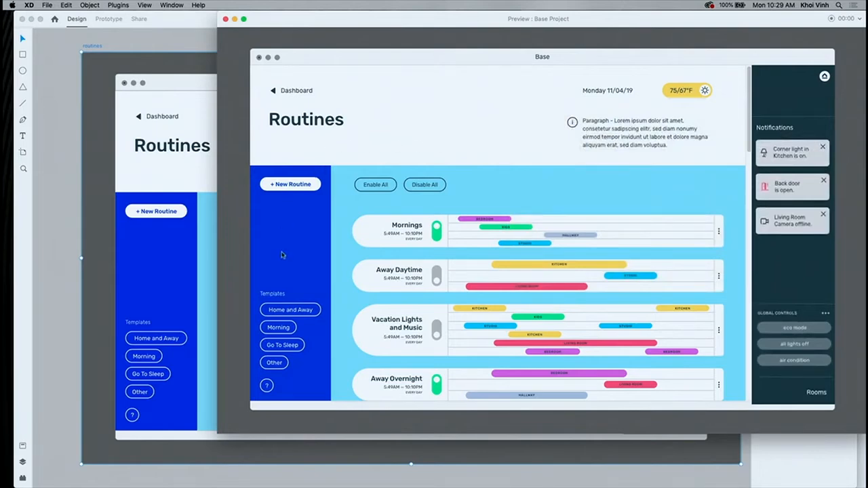
{"action": "left_click", "coordinate": [290, 184]}
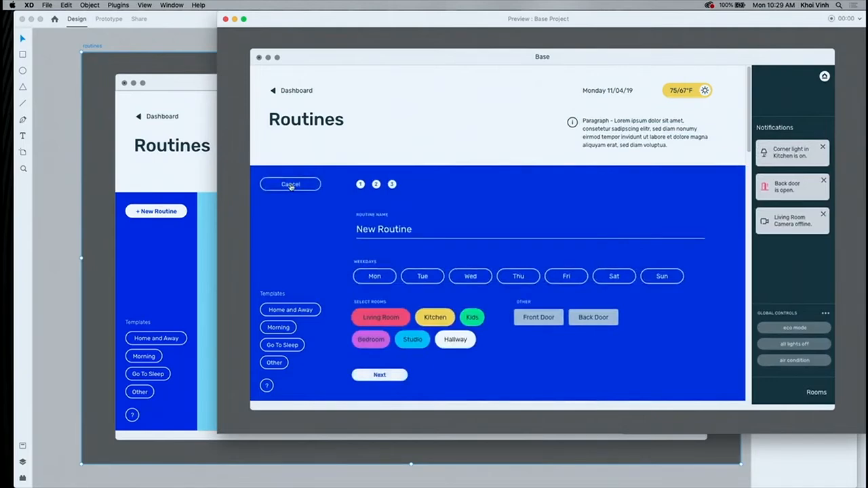
{"action": "left_click", "coordinate": [291, 185]}
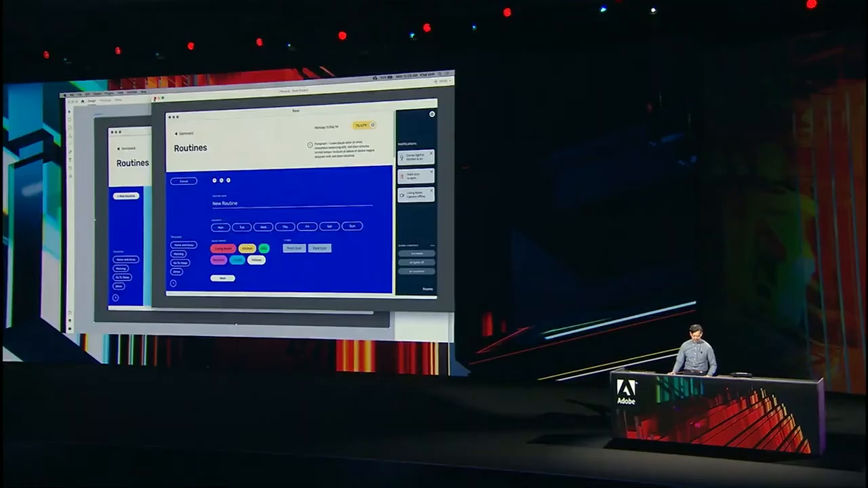
- Leave the preview, look over the project's full set of artboards, and switch to the Base Design System document
{"action": "left_click", "coordinate": [143, 110]}
{"action": "scroll", "coordinate": [143, 111], "scroll_direction": "down", "scroll_amount": 8}
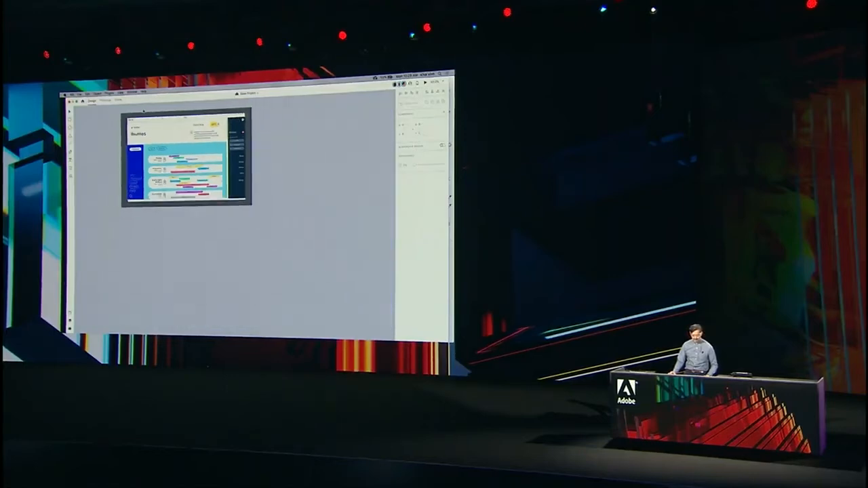
{"action": "scroll", "coordinate": [144, 111], "scroll_direction": "down", "scroll_amount": 10}
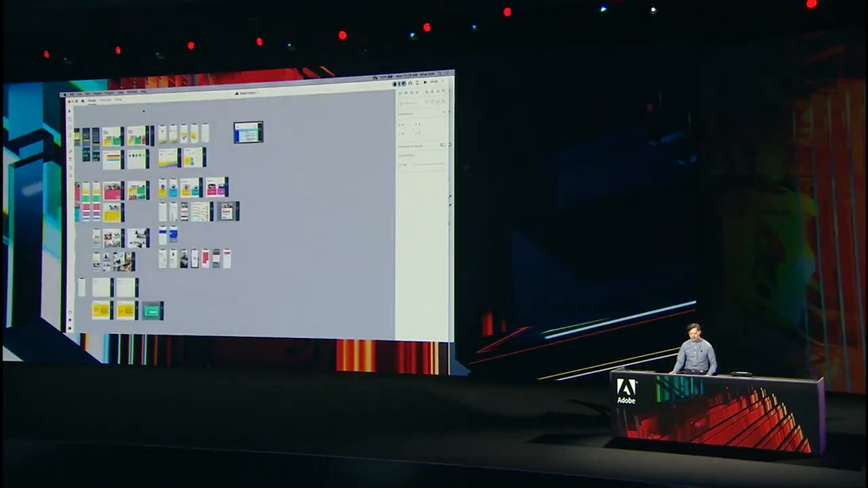
{"action": "scroll", "coordinate": [144, 110], "scroll_direction": "left", "scroll_amount": 5}
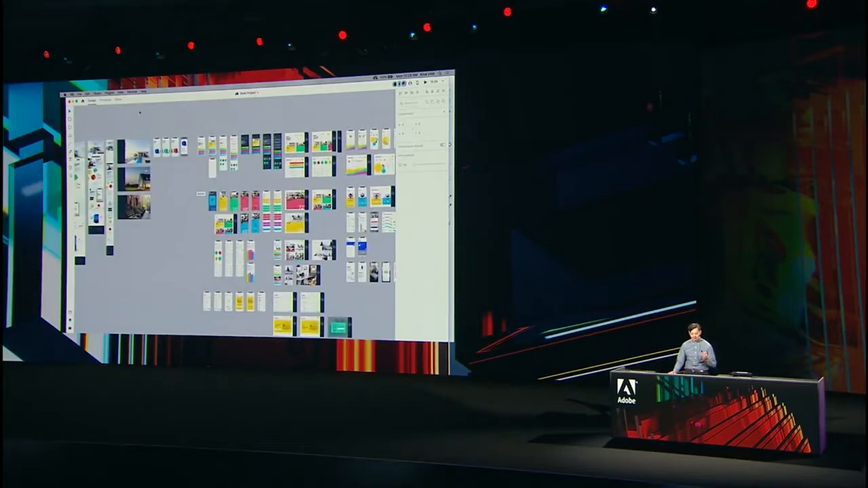
{"action": "scroll", "coordinate": [116, 127], "scroll_direction": "up", "scroll_amount": 10}
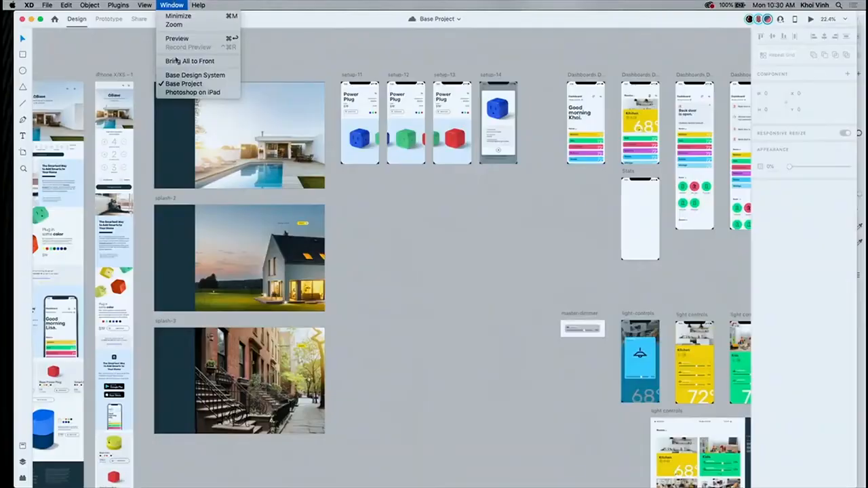
{"action": "left_click", "coordinate": [176, 75]}
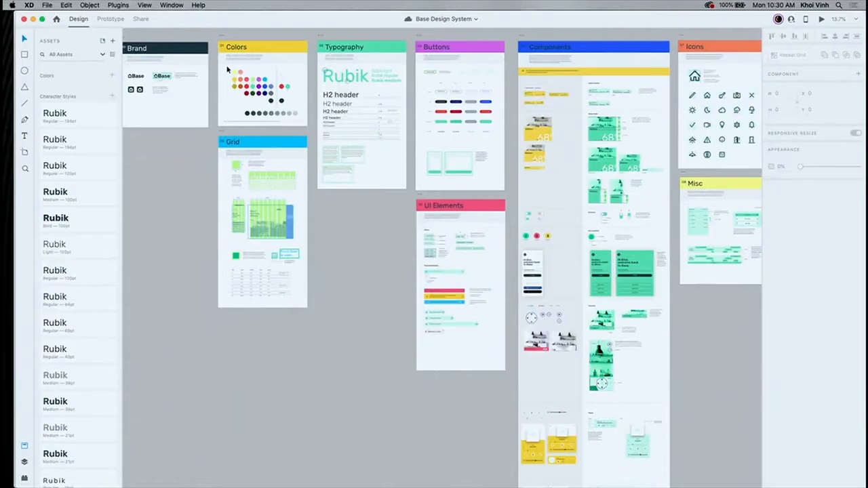
- Examine the swatches on the design system's Colors artboard and the document's sharing options
{"action": "left_click", "coordinate": [268, 100]}
{"action": "left_click_drag", "start_coordinate": [266, 98], "coordinate": [300, 121]}
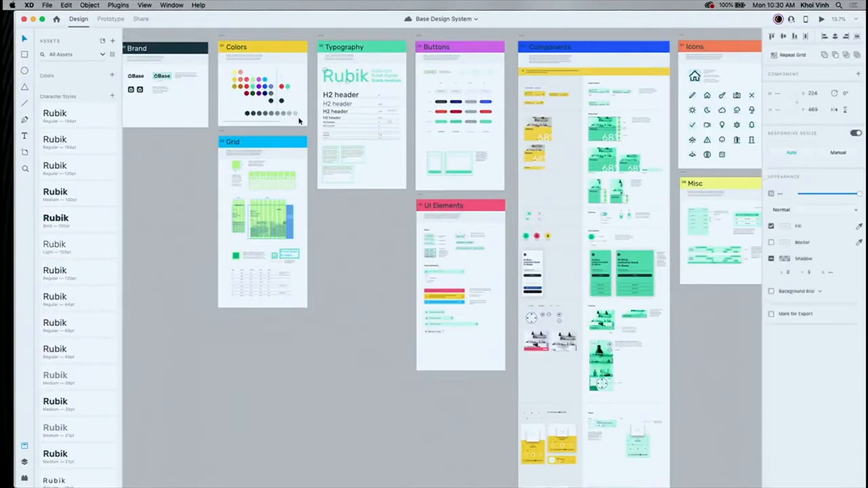
{"action": "left_click", "coordinate": [226, 71]}
{"action": "right_click", "coordinate": [225, 71]}
{"action": "left_click", "coordinate": [240, 80]}
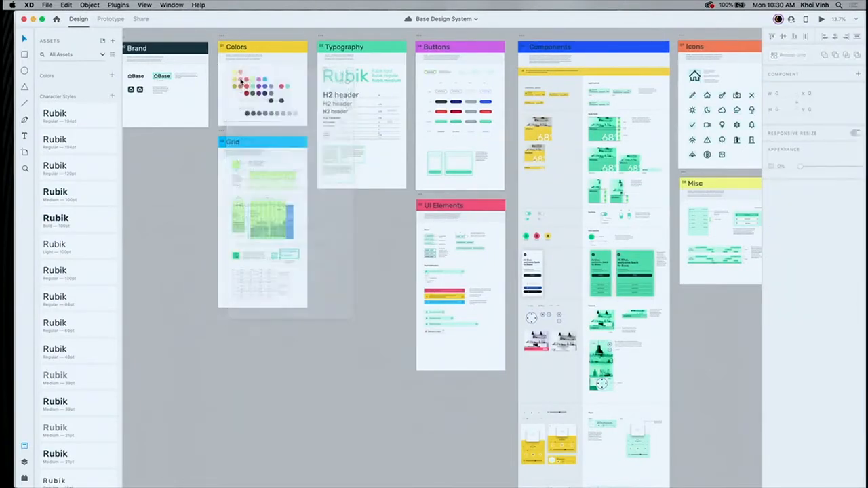
{"action": "left_click", "coordinate": [234, 73]}
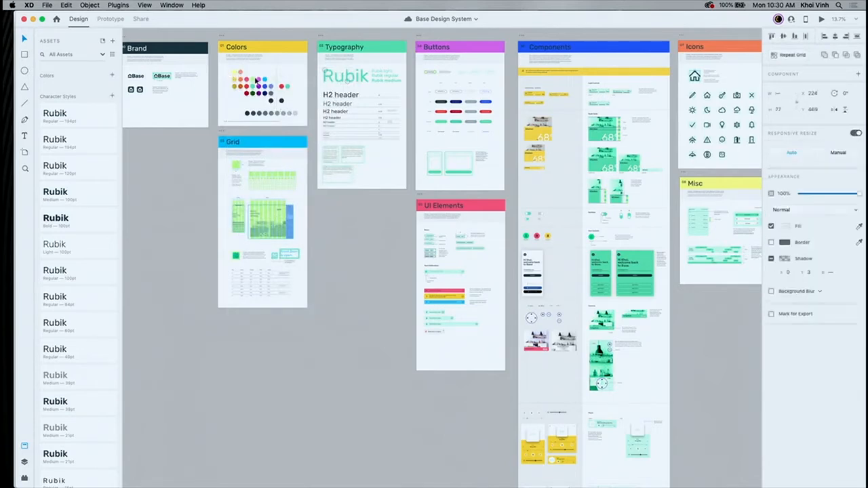
{"action": "left_click", "coordinate": [255, 80]}
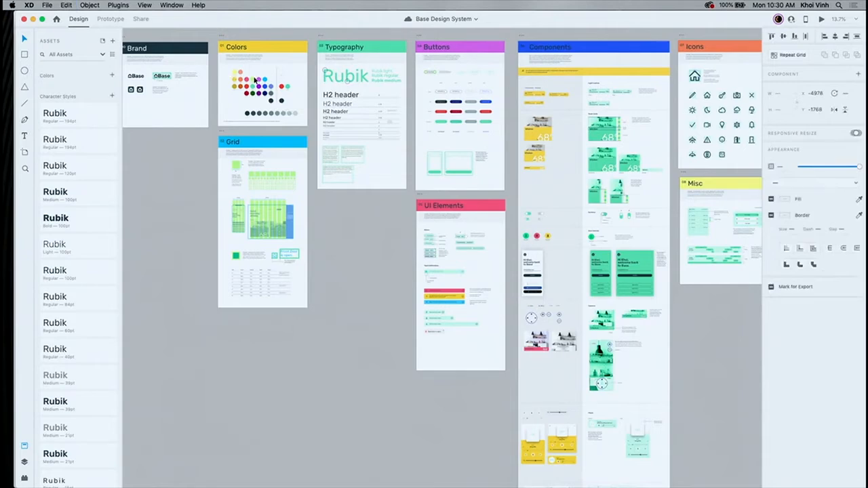
{"action": "left_click", "coordinate": [226, 66]}
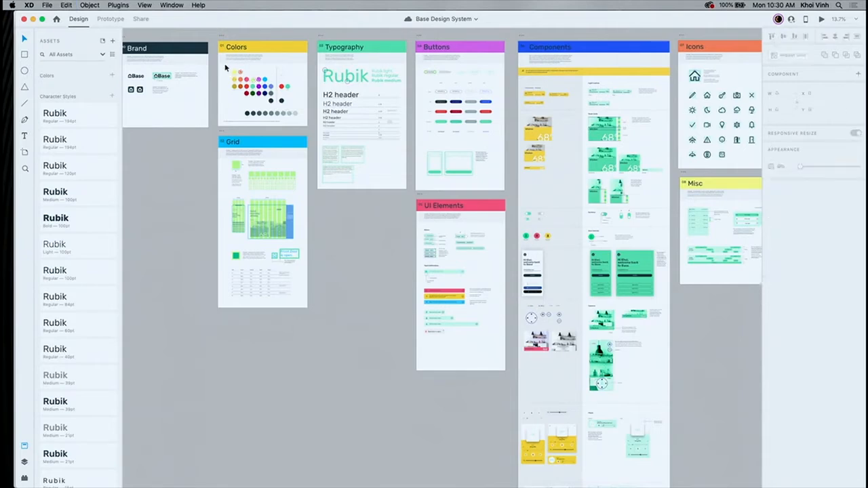
{"action": "left_click", "coordinate": [276, 100]}
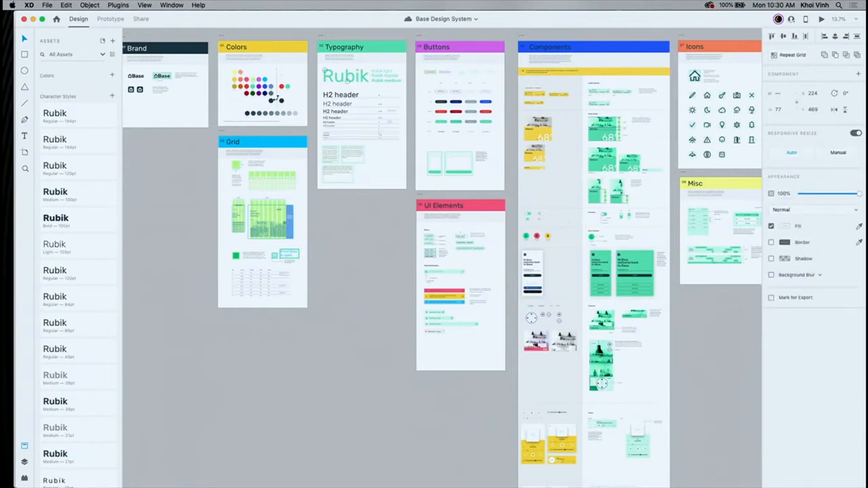
{"action": "left_click", "coordinate": [790, 19]}
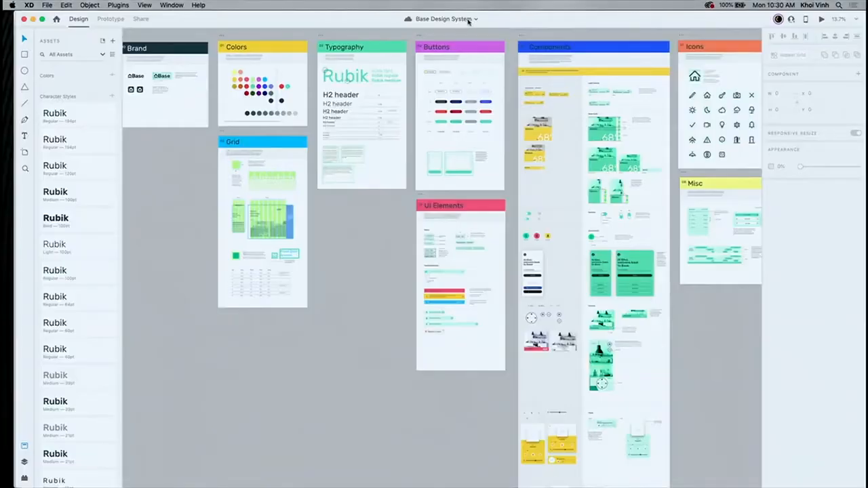
- View last week's entries in the document's version history and mark today's 7:03 AM version as "MAX Demo"
{"action": "left_click", "coordinate": [476, 19]}
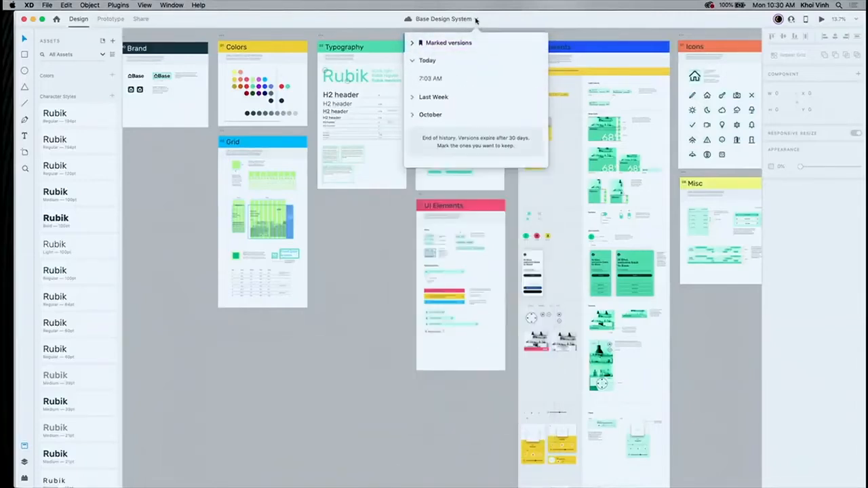
{"action": "left_click", "coordinate": [412, 98]}
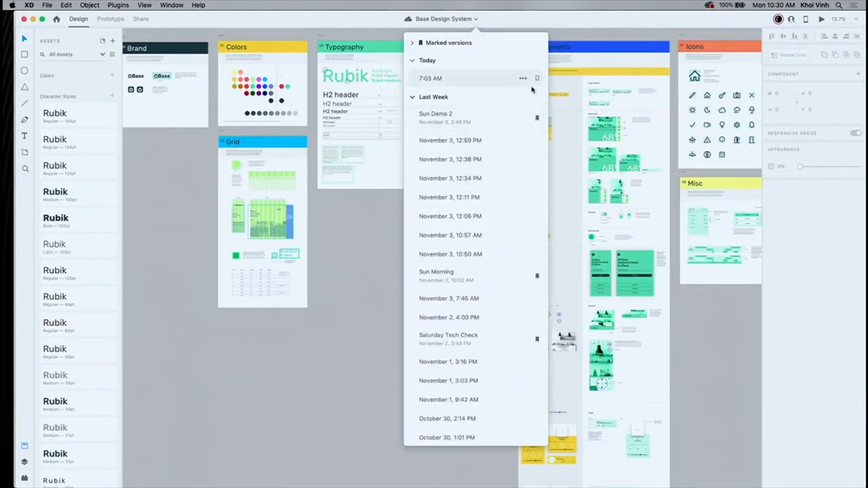
{"action": "left_click", "coordinate": [537, 80]}
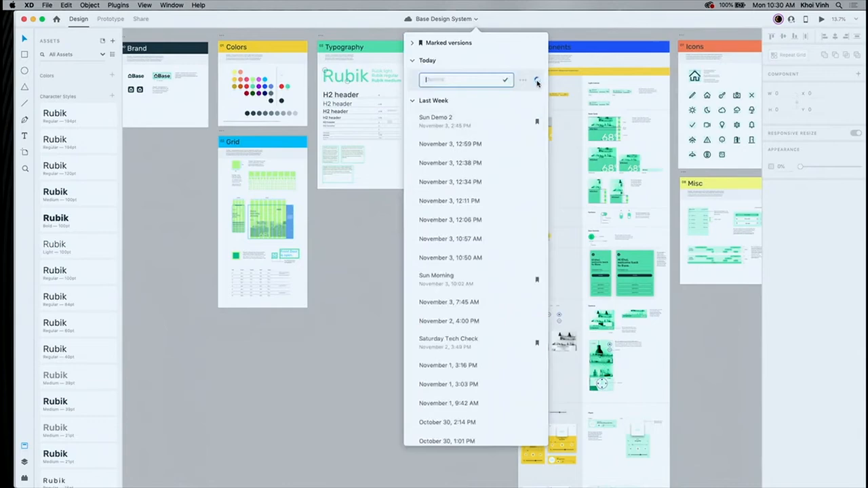
{"action": "type", "text": "MaX Demo"}
{"action": "key", "text": "Return"}
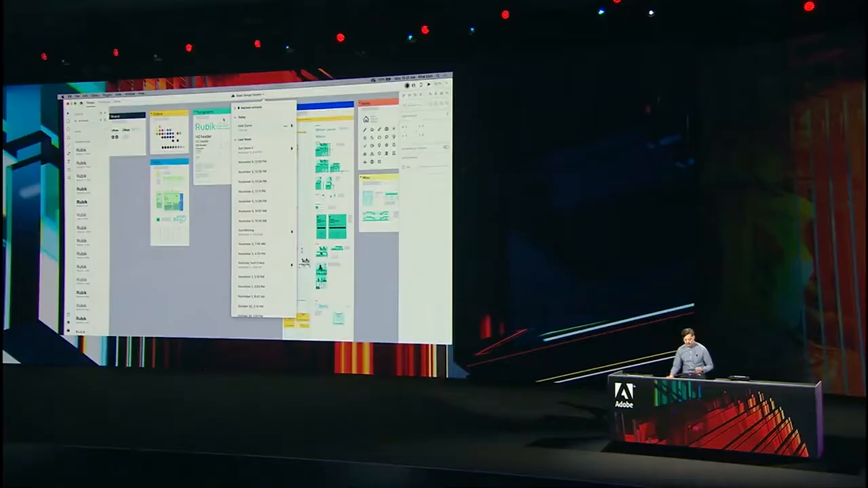
- Return to the Base Project document and link the assets of the shared Base Design System document
{"action": "left_click", "coordinate": [127, 100]}
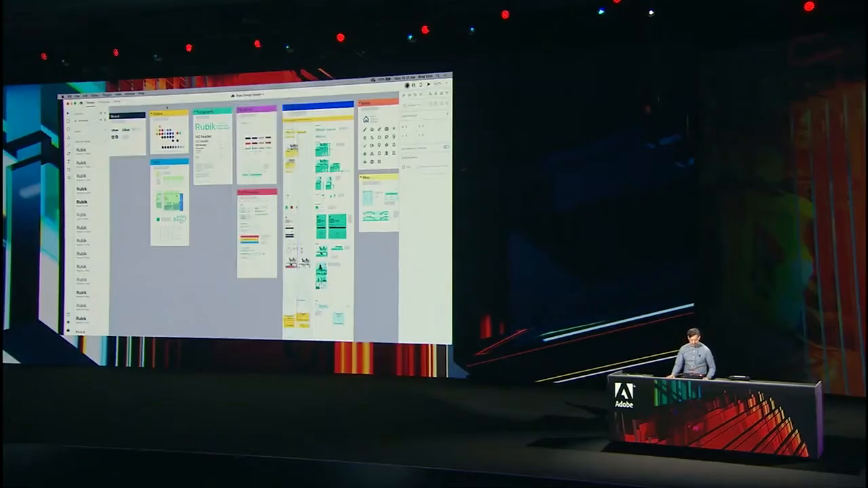
{"action": "left_click", "coordinate": [130, 94]}
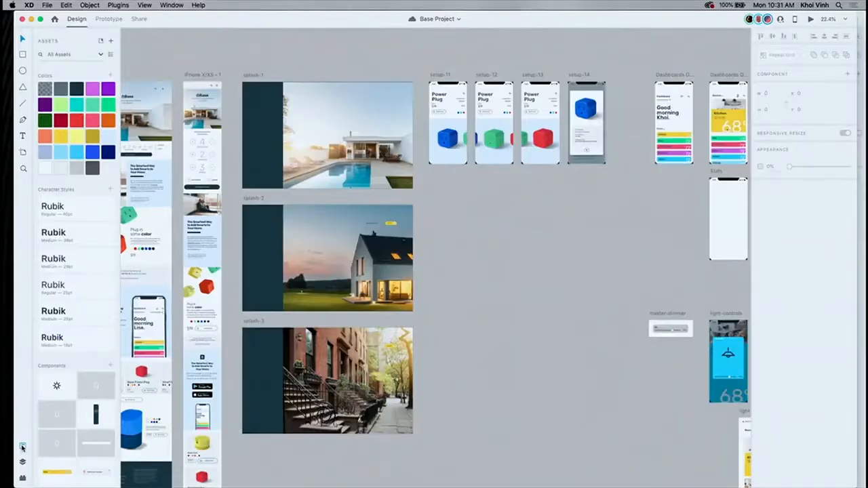
{"action": "left_click", "coordinate": [111, 42]}
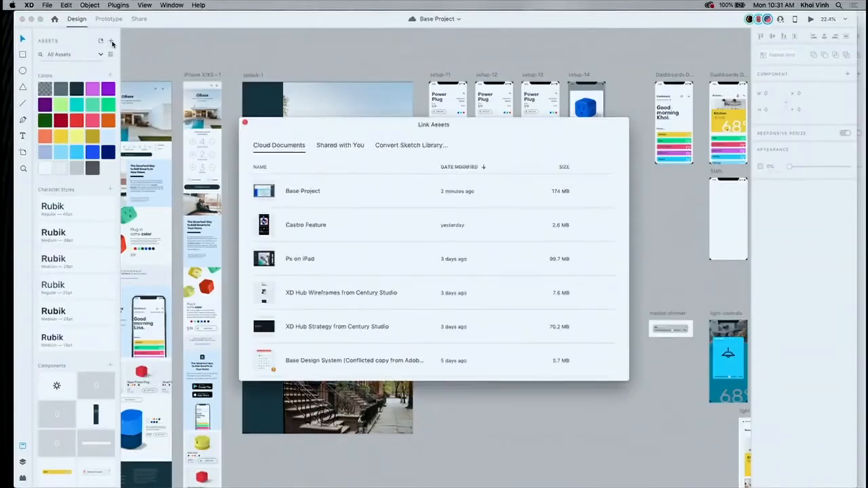
{"action": "left_click", "coordinate": [346, 146]}
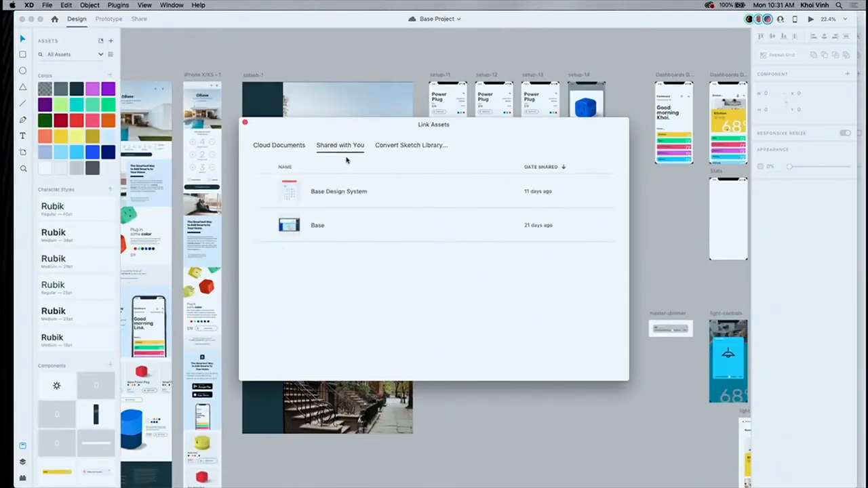
{"action": "left_click", "coordinate": [395, 191]}
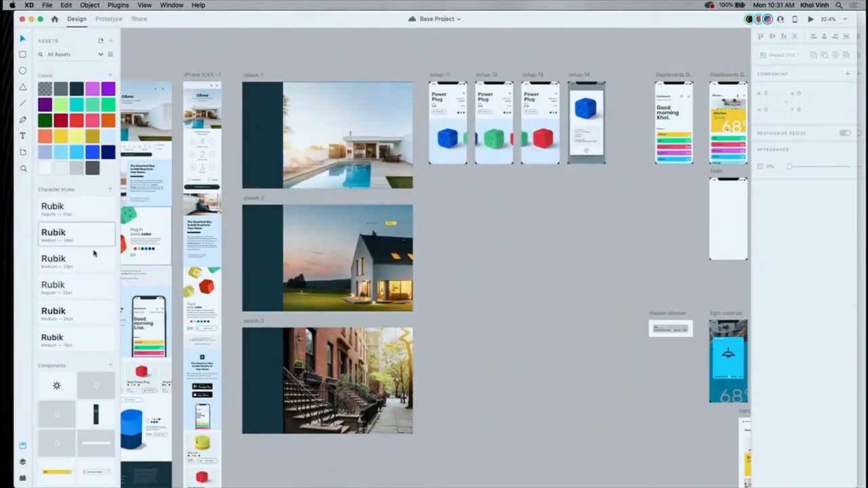
- Browse the linked character styles and components, and filter the assets to Base Design System only
{"action": "scroll", "coordinate": [89, 256], "scroll_direction": "down", "scroll_amount": 5}
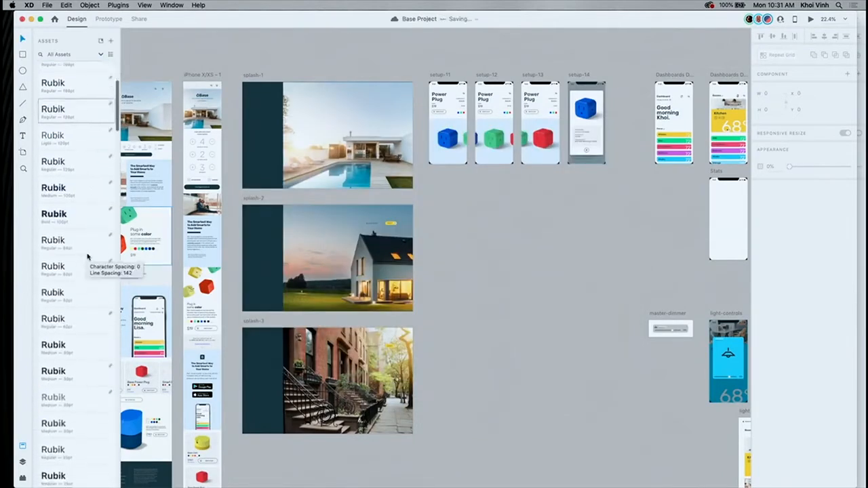
{"action": "scroll", "coordinate": [88, 256], "scroll_direction": "down", "scroll_amount": 10}
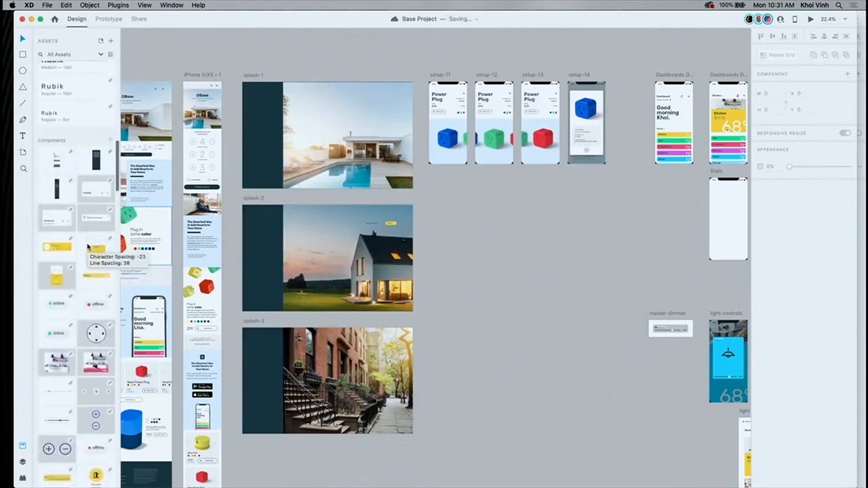
{"action": "scroll", "coordinate": [88, 248], "scroll_direction": "down", "scroll_amount": 1}
{"action": "left_click", "coordinate": [99, 55]}
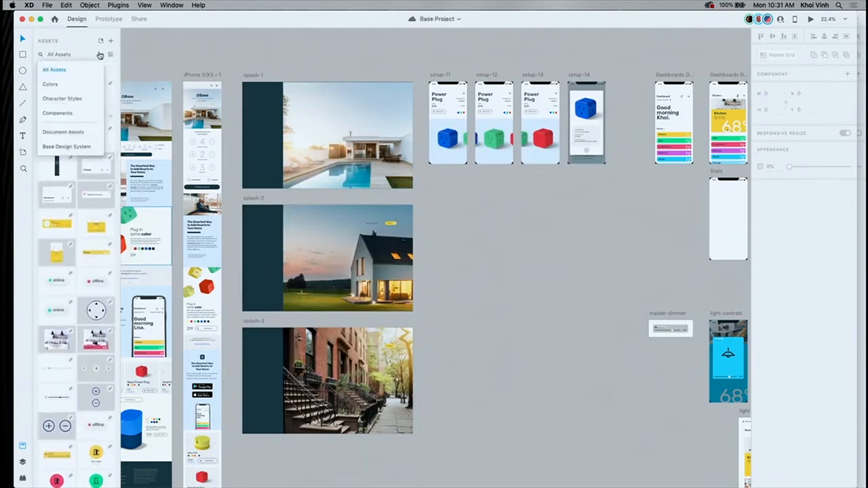
{"action": "left_click", "coordinate": [75, 146]}
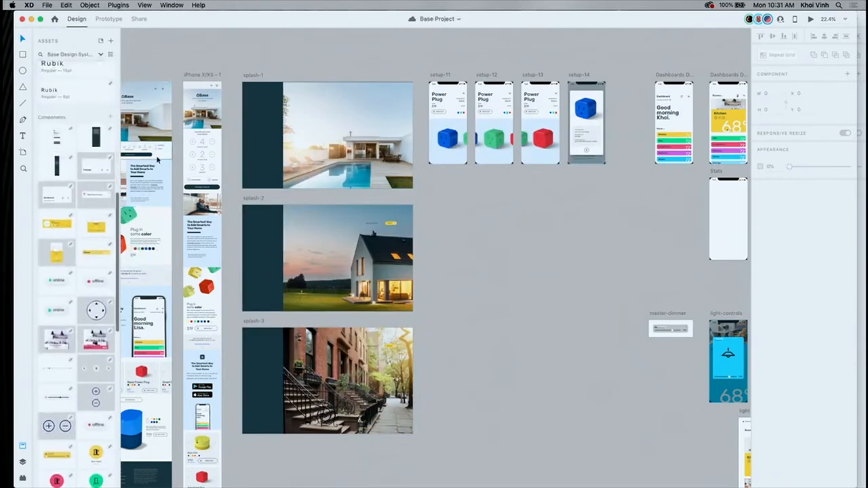
- Place the linked login form component over the dark strip of the splash-1 artboard and select its white background
{"action": "scroll", "coordinate": [60, 134], "scroll_direction": "up", "scroll_amount": 1}
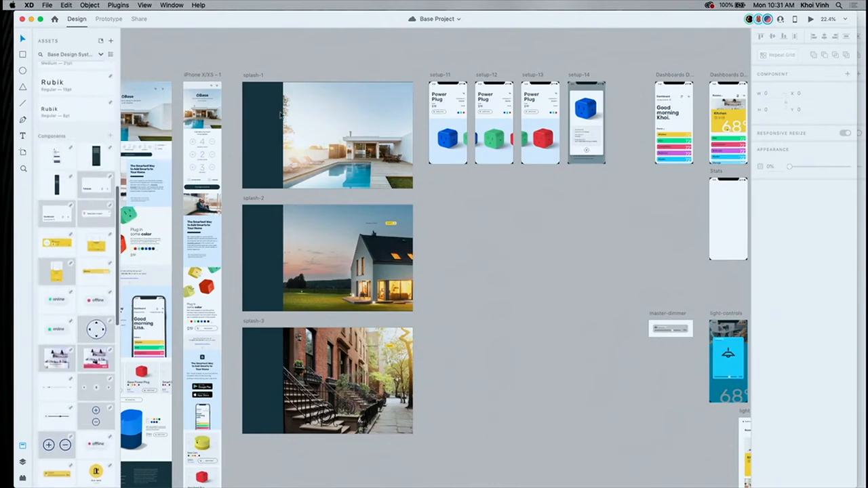
{"action": "scroll", "coordinate": [276, 114], "scroll_direction": "up", "scroll_amount": 5}
{"action": "scroll", "coordinate": [276, 114], "scroll_direction": "up", "scroll_amount": 5}
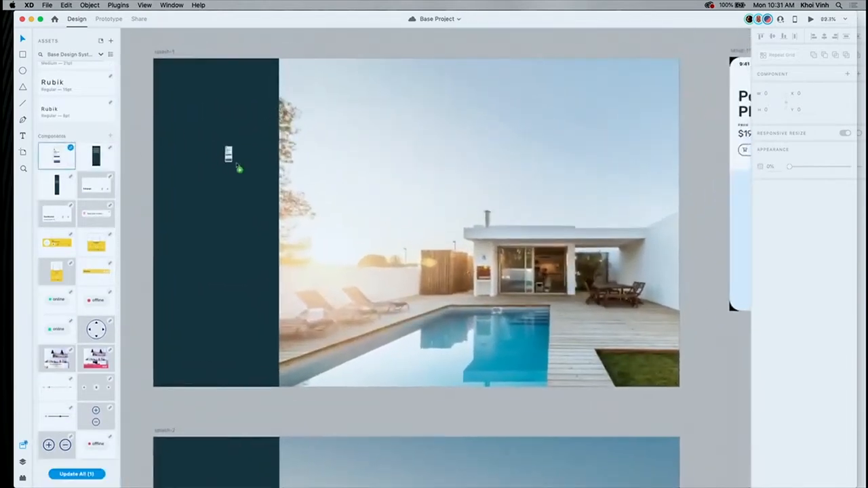
{"action": "left_click_drag", "start_coordinate": [237, 165], "coordinate": [276, 172]}
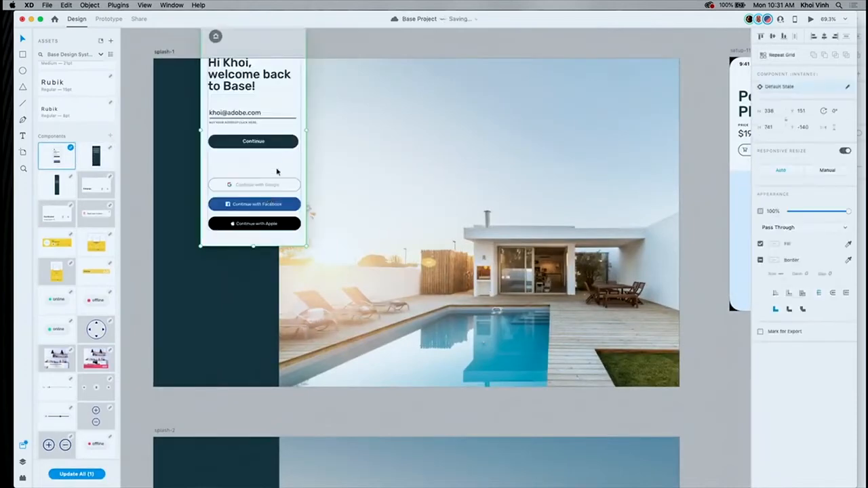
{"action": "double_click", "coordinate": [294, 90]}
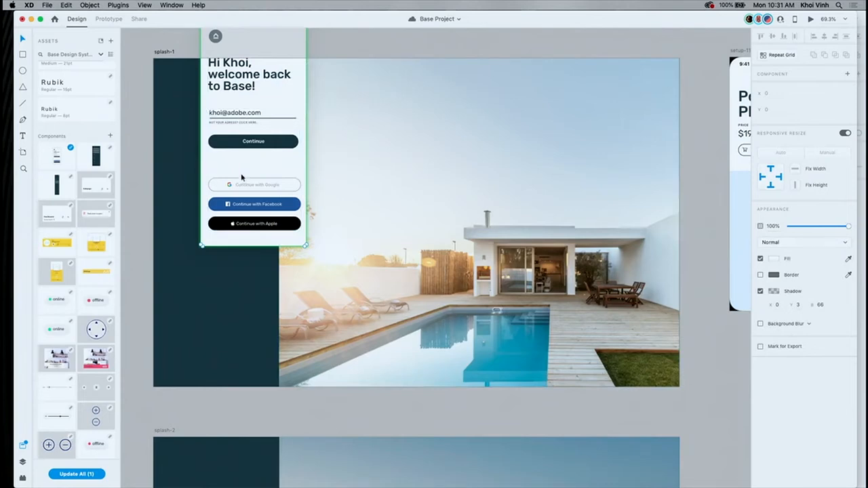
- Switch back to the open Base Project document
{"action": "scroll", "coordinate": [242, 177], "scroll_direction": "down", "scroll_amount": 6}
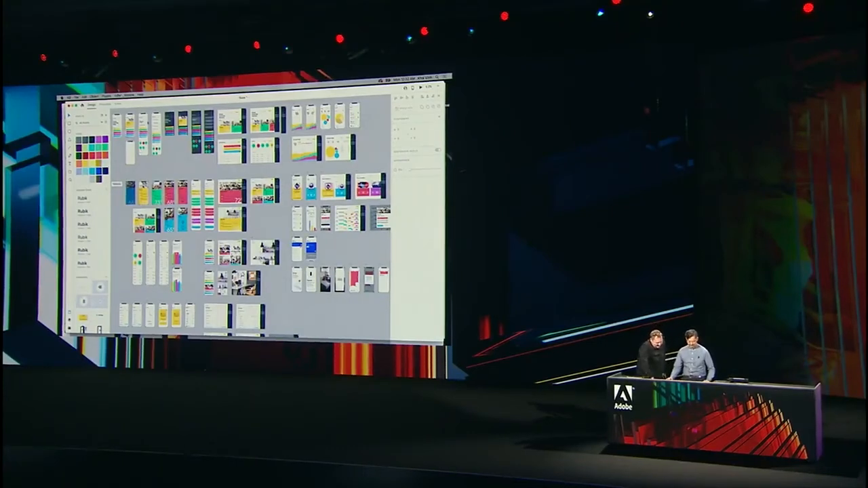
{"action": "left_click", "coordinate": [140, 95]}
{"action": "mouse_move", "coordinate": [129, 95]}
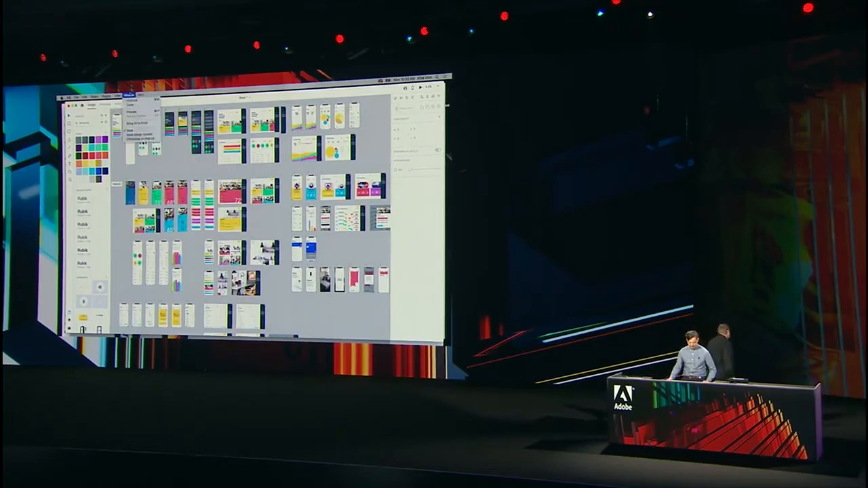
{"action": "left_click", "coordinate": [121, 150]}
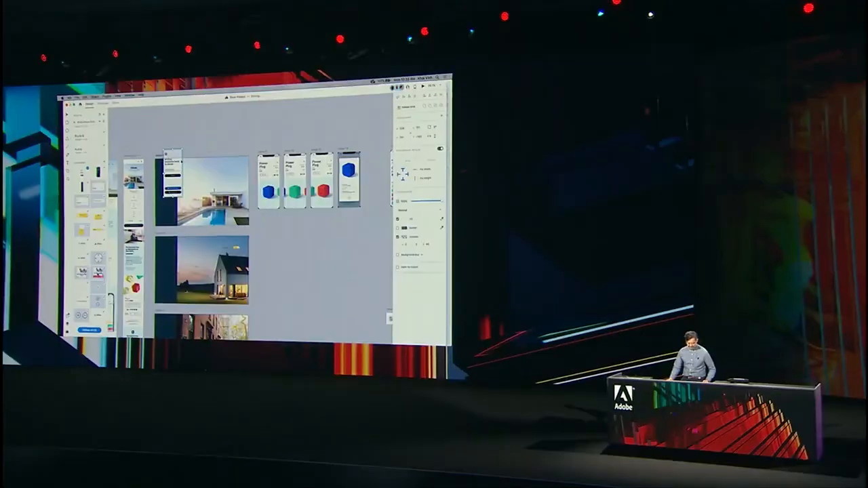
- Show the layout grids on all artboards to guide the placement of the login form on splash-1
{"action": "left_click_drag", "start_coordinate": [181, 162], "coordinate": [184, 183]}
{"action": "key", "text": "super+z"}
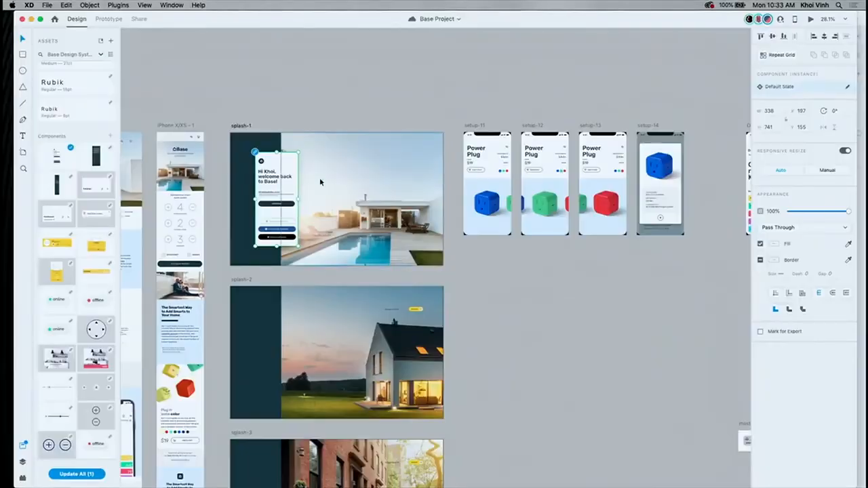
{"action": "key", "text": "super+shift+apostrophe"}
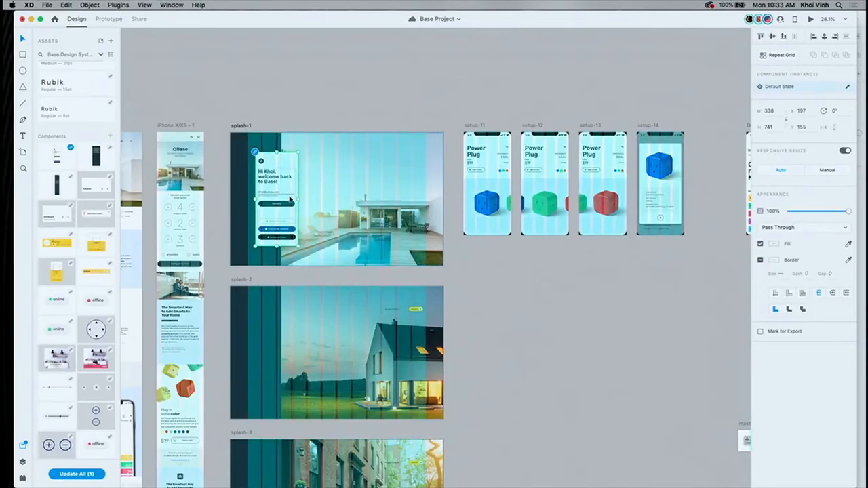
- Widen the login form on splash-1 to 399 along the layout grid and duplicate it onto the splash-2 artboard
{"action": "left_click_drag", "start_coordinate": [300, 200], "coordinate": [306, 198]}
{"action": "left_click_drag", "start_coordinate": [295, 160], "coordinate": [277, 313]}
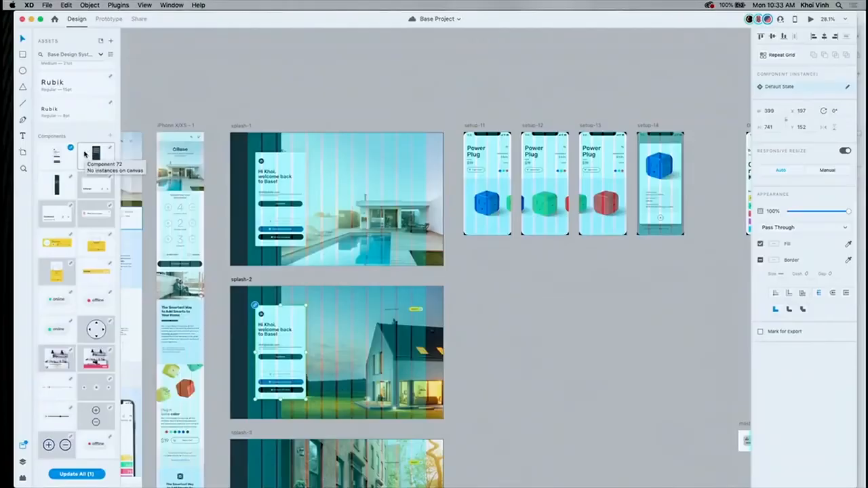
- Preview and accept the pending update of the linked login form component
{"action": "left_click", "coordinate": [71, 149]}
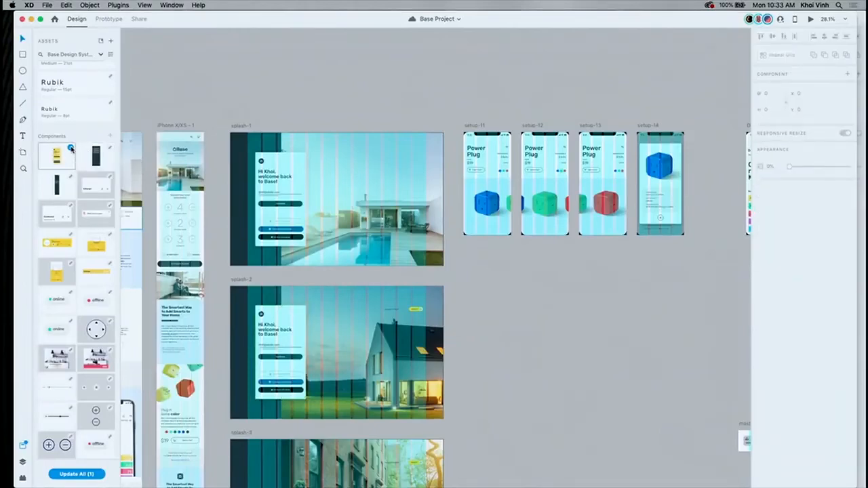
{"action": "left_click", "coordinate": [70, 148]}
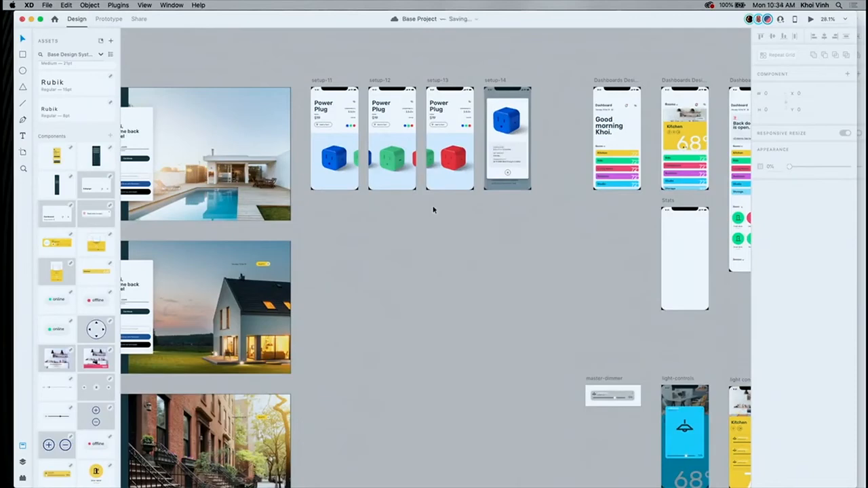
{"action": "scroll", "coordinate": [464, 239], "scroll_direction": "right", "scroll_amount": 1}
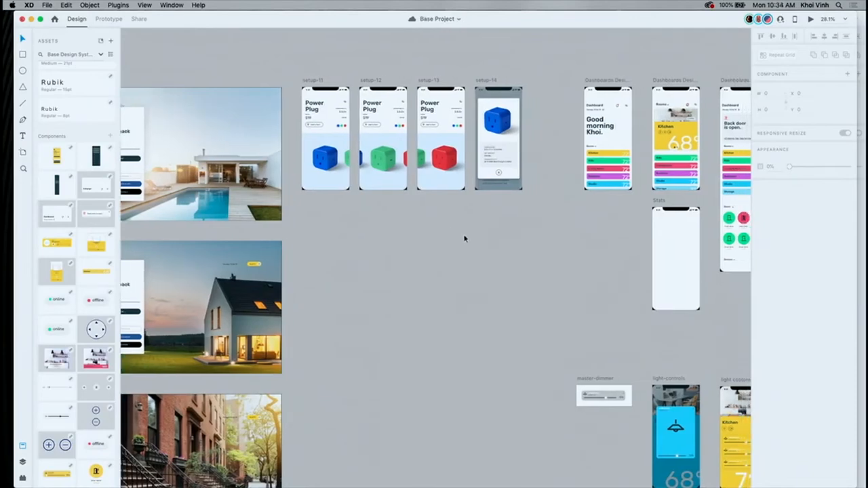